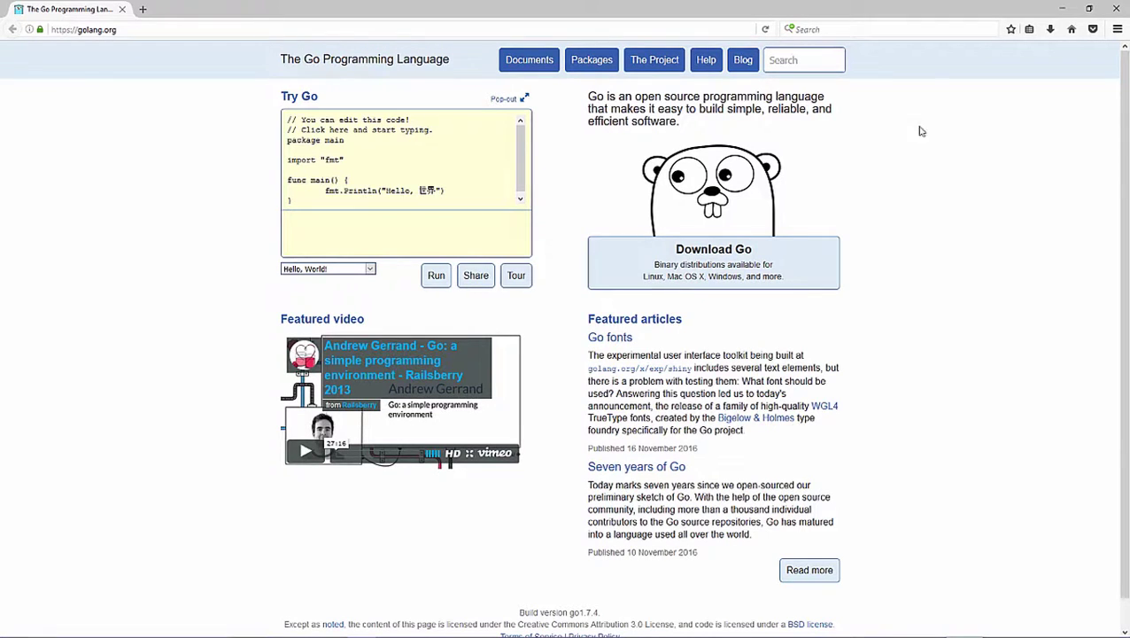
- Download the 64-bit Windows archive go1.7.4.windows-amd64.zip from the Go downloads page and save the file
left_click(768, 278)
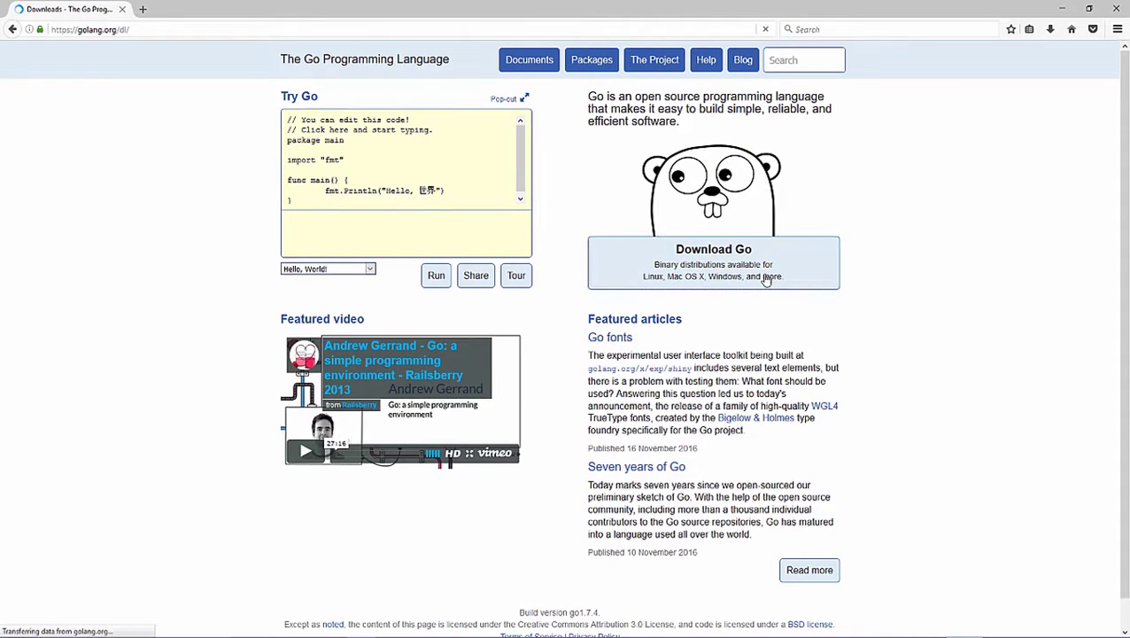
scroll(734, 317, "down", 3)
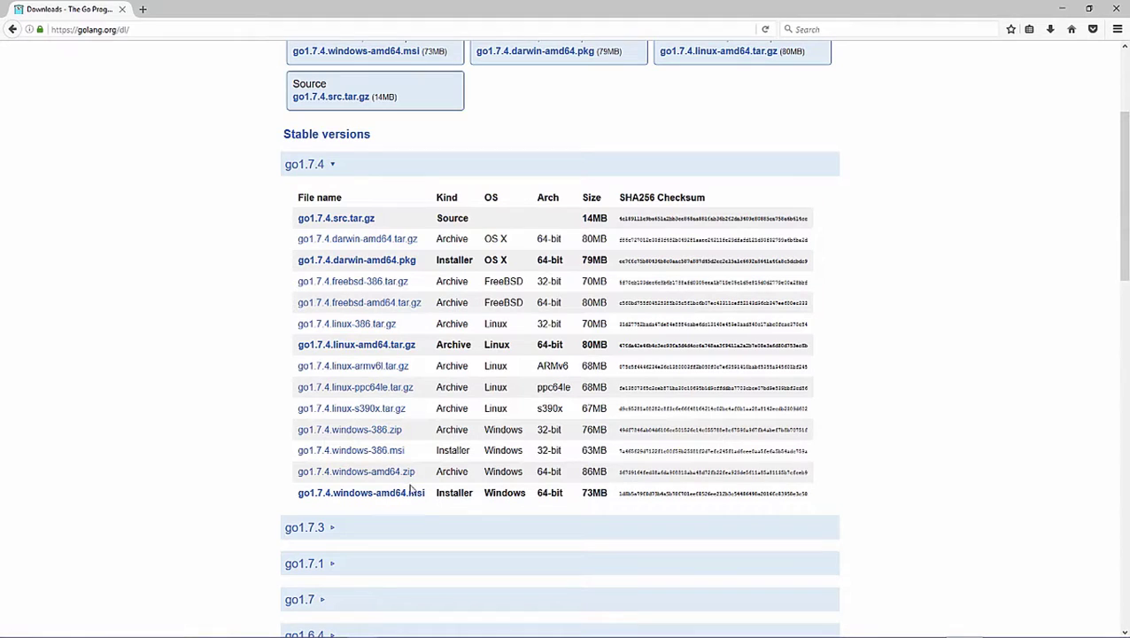
left_click(411, 478)
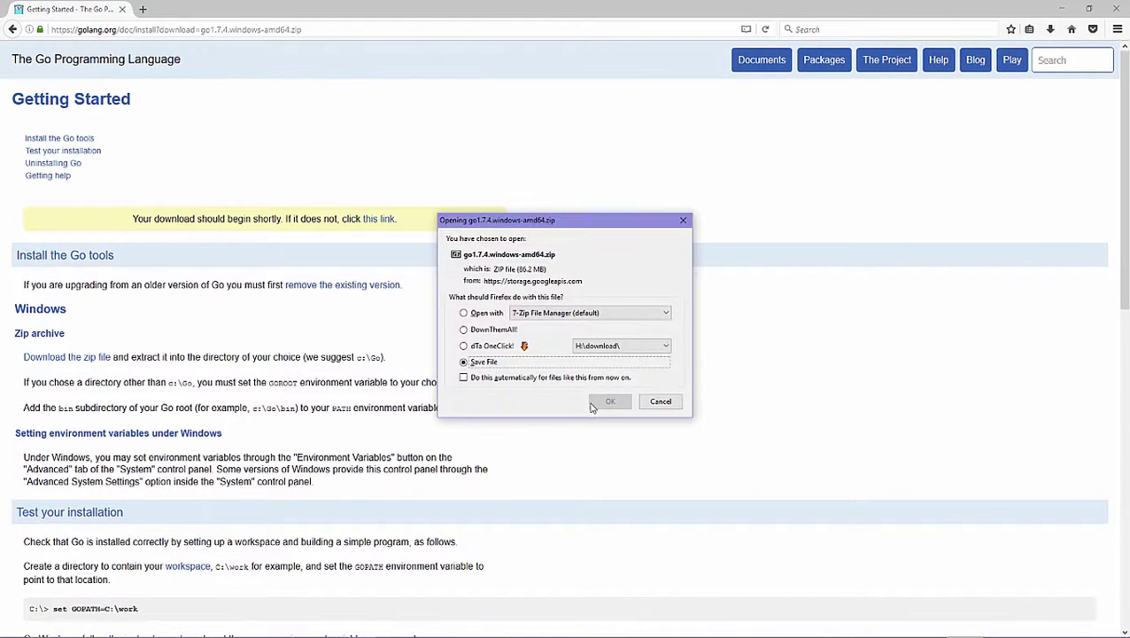
left_click(595, 403)
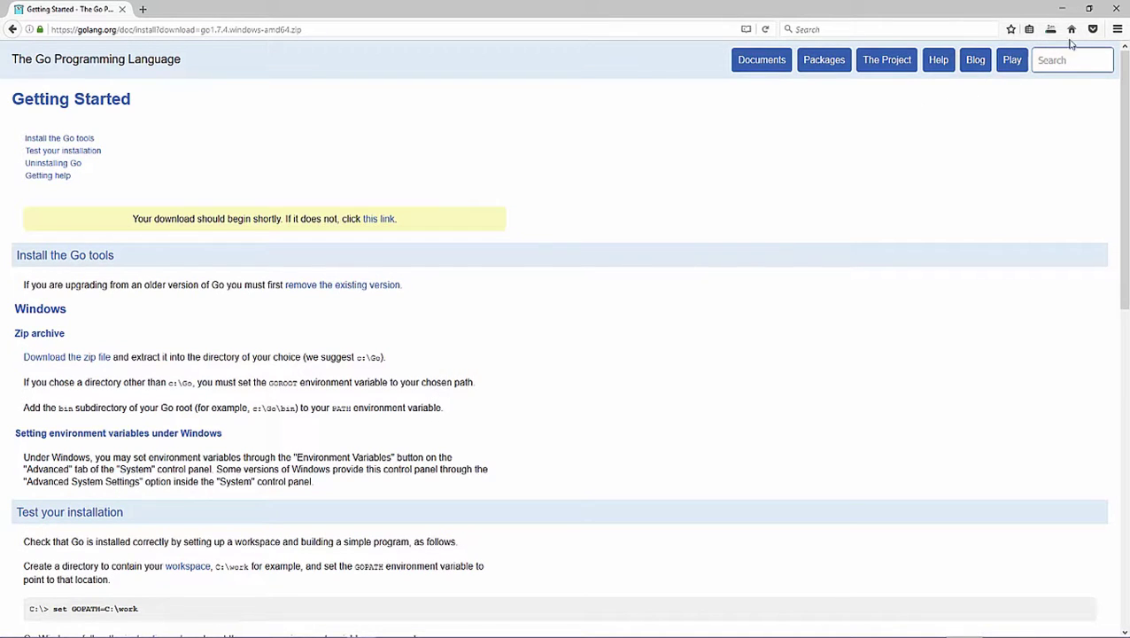
- Locate the downloaded go1.7.4.windows-amd64.zip in its folder and open the archive in 7-Zip
left_click(930, 113)
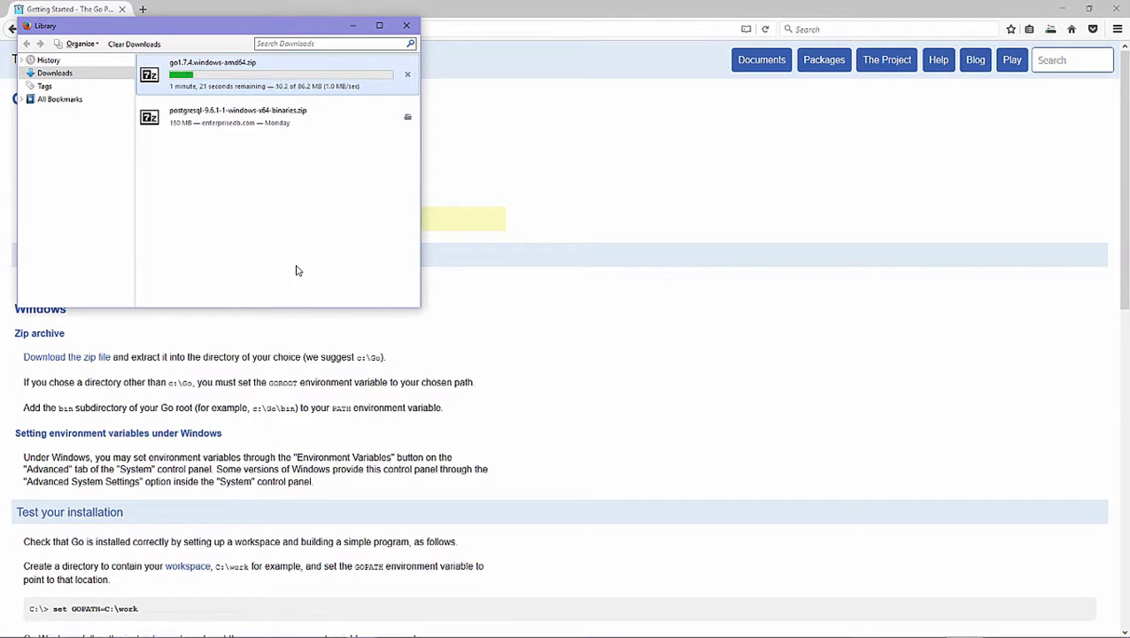
left_click(332, 626)
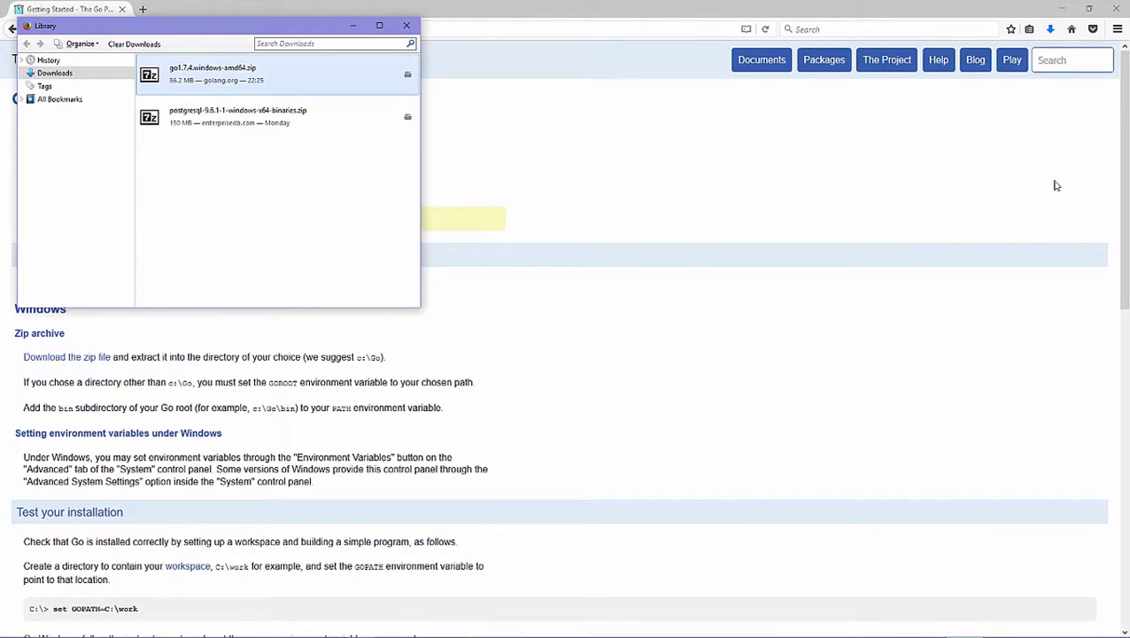
left_click(408, 78)
right_click(470, 203)
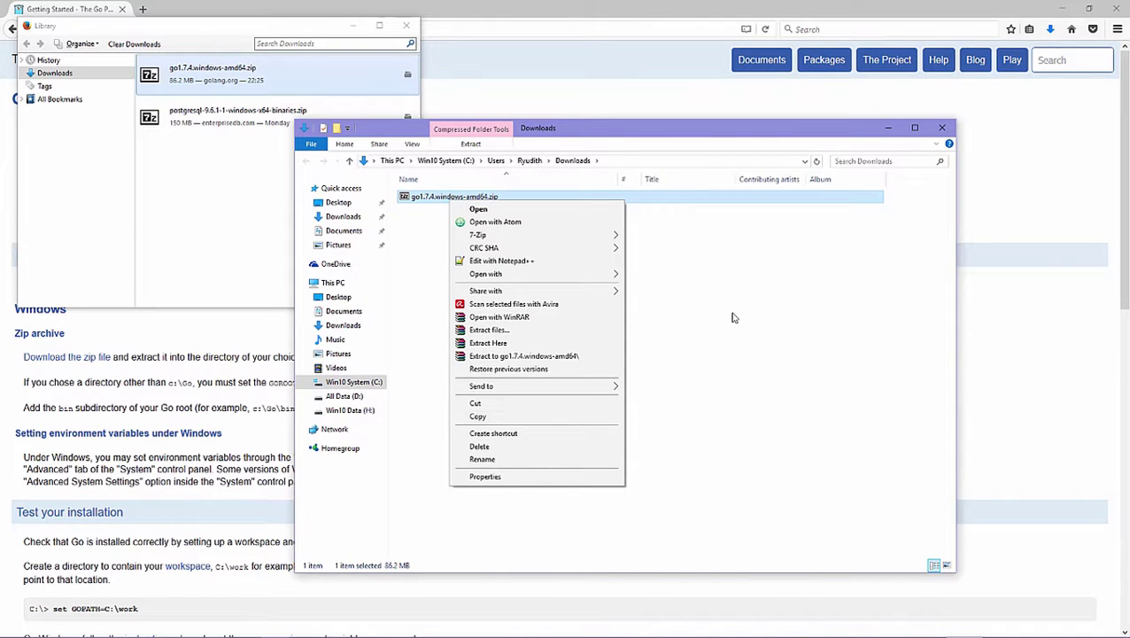
left_click(528, 211)
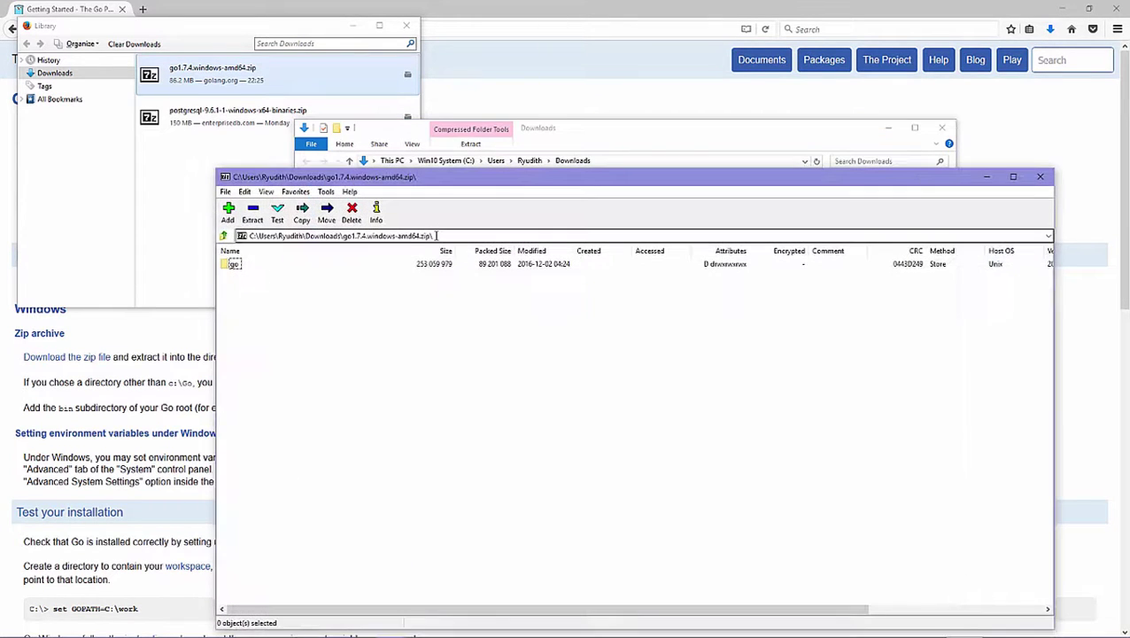
- Open a new File Explorer window and browse to the program_files folder on drive H:
left_click(232, 264)
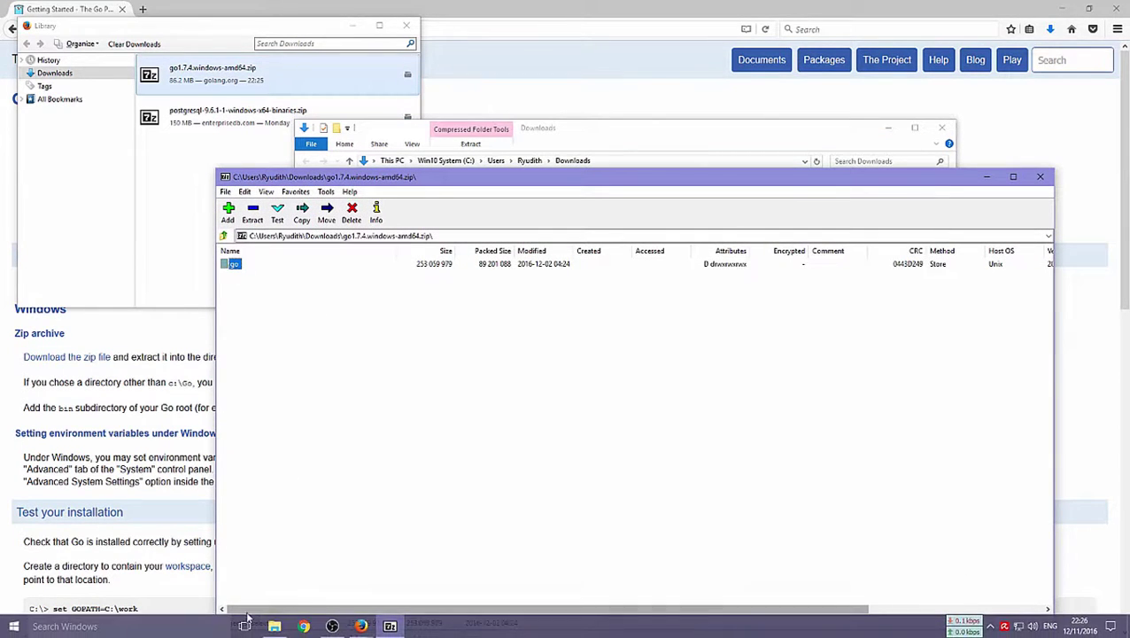
right_click(274, 626)
left_click(303, 565)
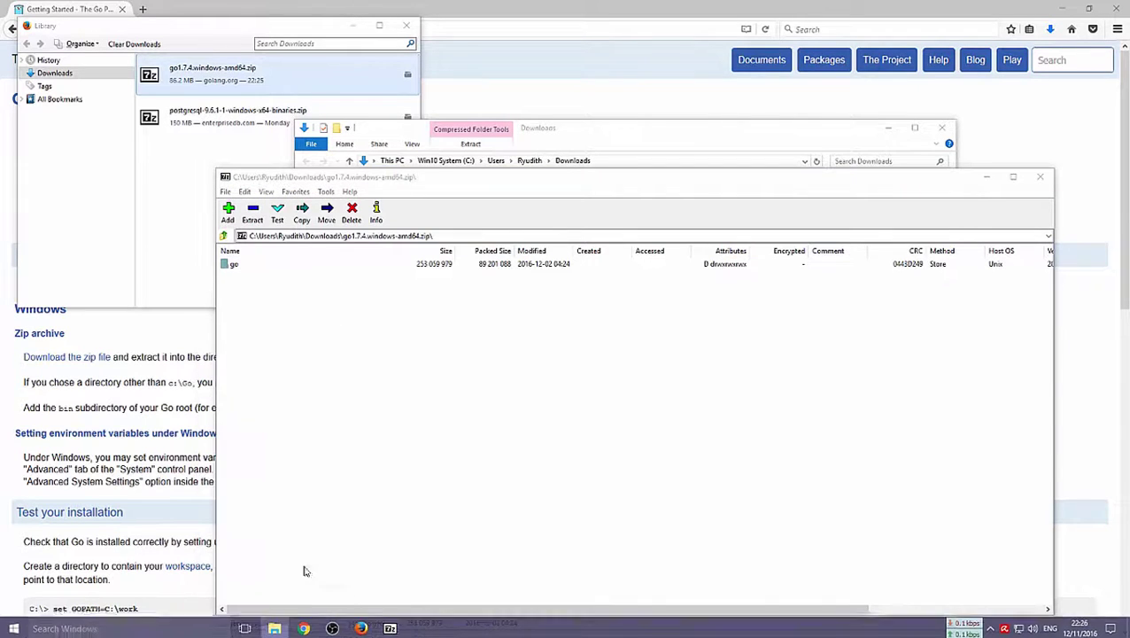
double_click(793, 314)
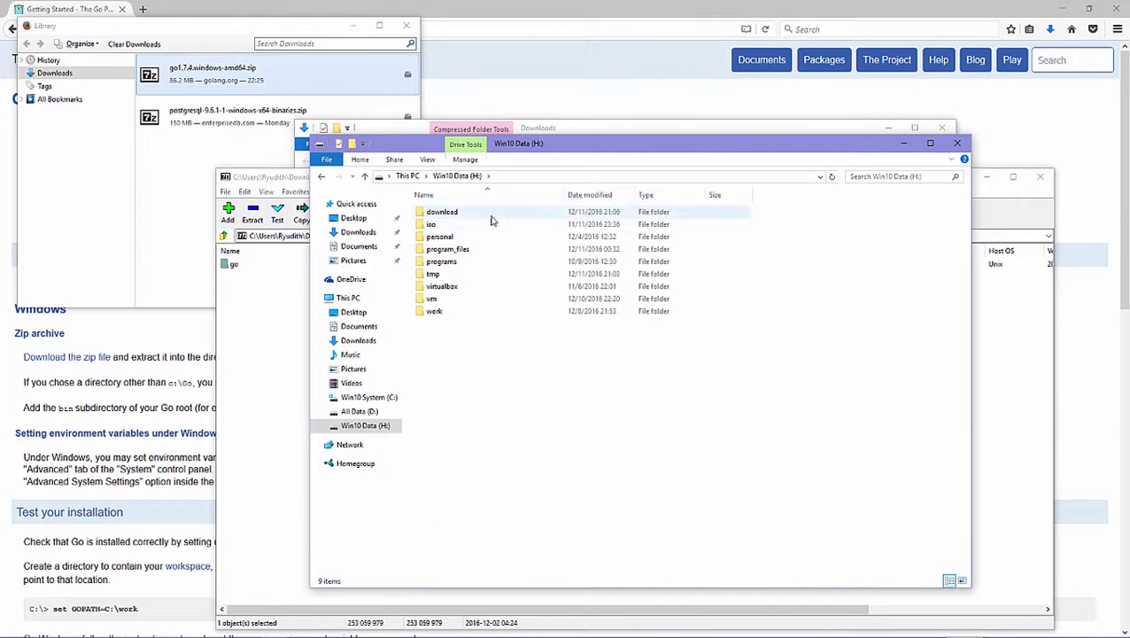
double_click(452, 248)
- Extract the go folder from the archive into H:\program_files and open its bin subfolder
left_click(269, 321)
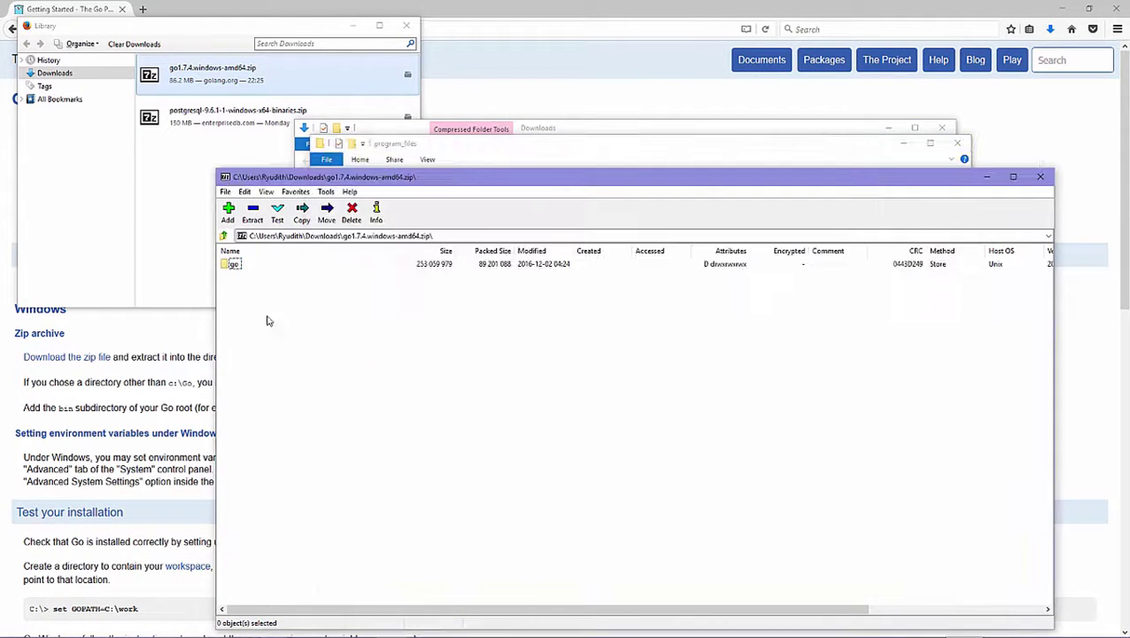
left_click(233, 264)
left_click_drag(700, 183, 963, 276)
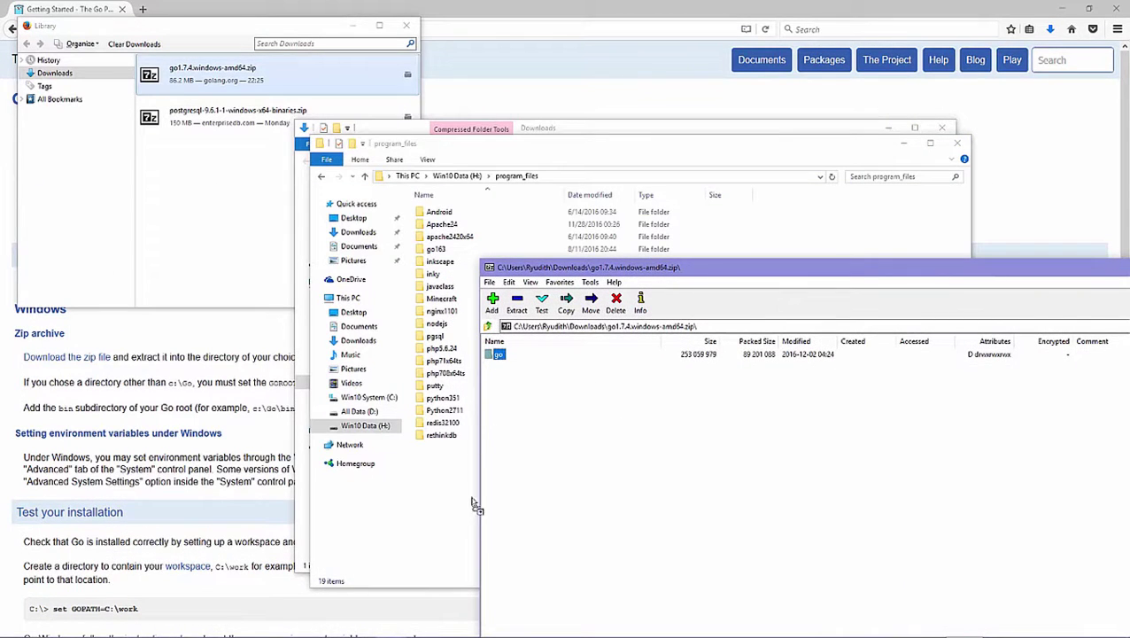
left_click_drag(474, 505, 452, 511)
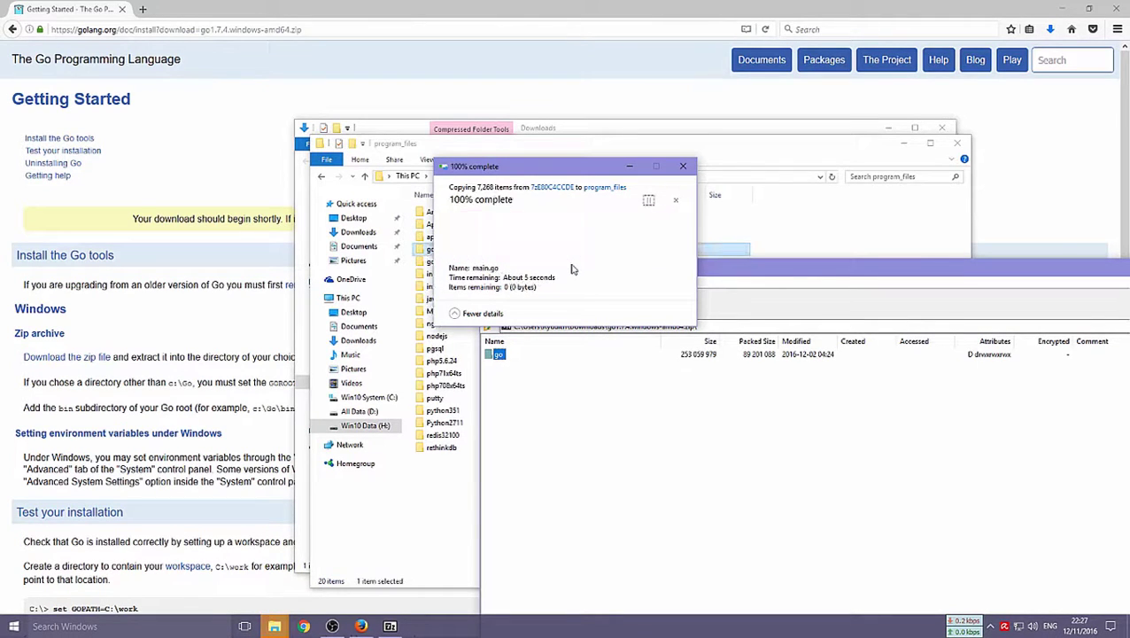
left_click_drag(851, 270, 545, 258)
left_click(987, 256)
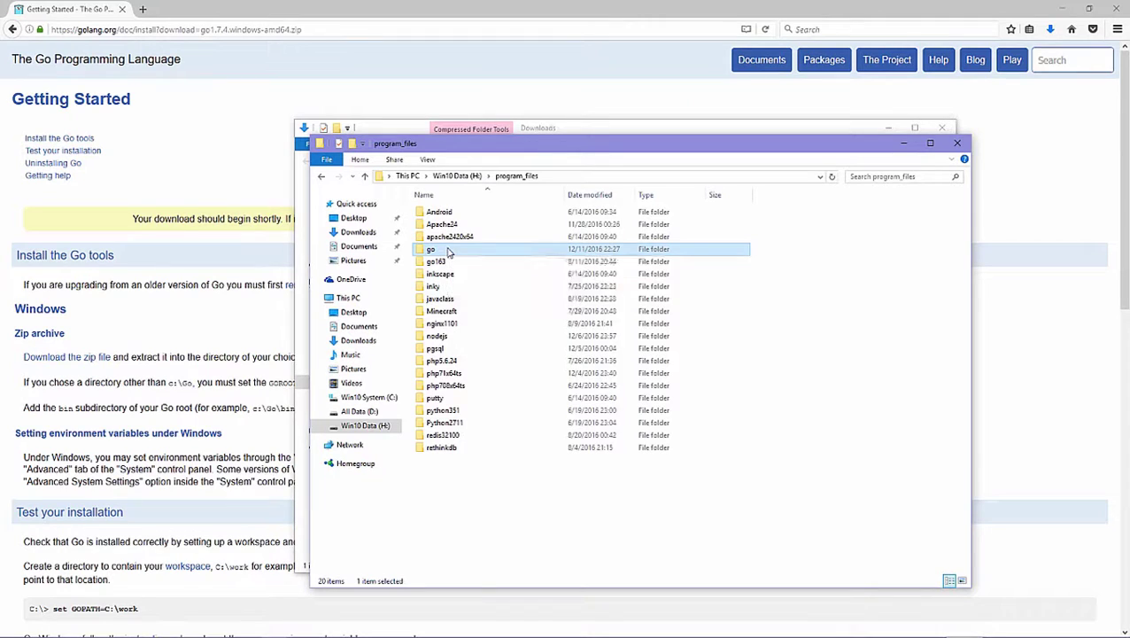
double_click(448, 252)
double_click(453, 229)
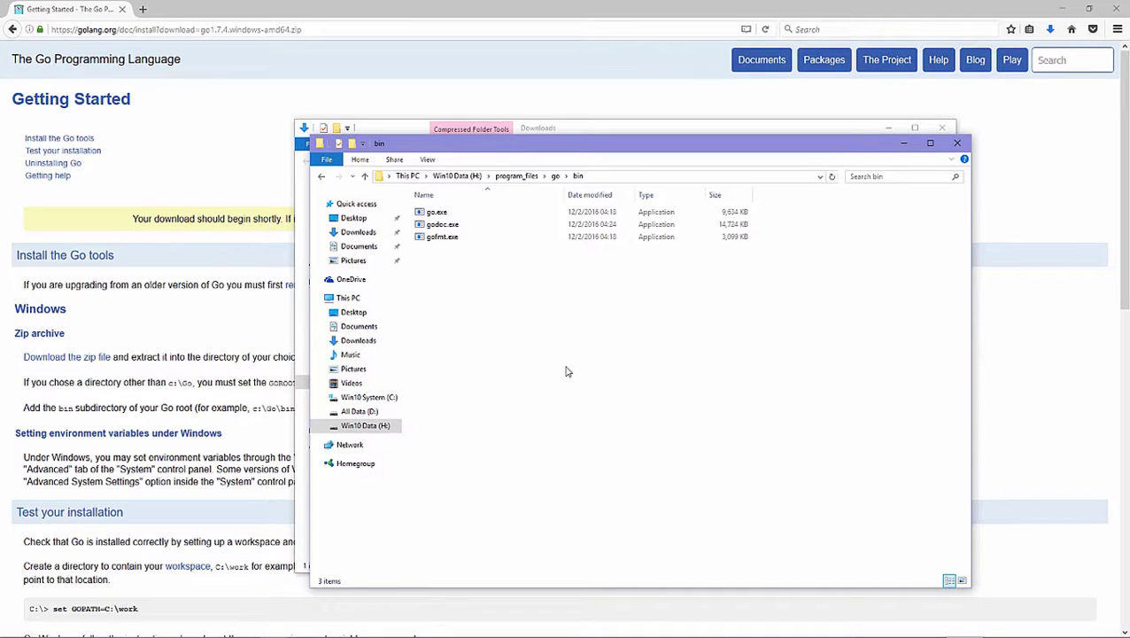
- Open the Environment Variables dialog from the computer's advanced system settings
mouse_move(512, 625)
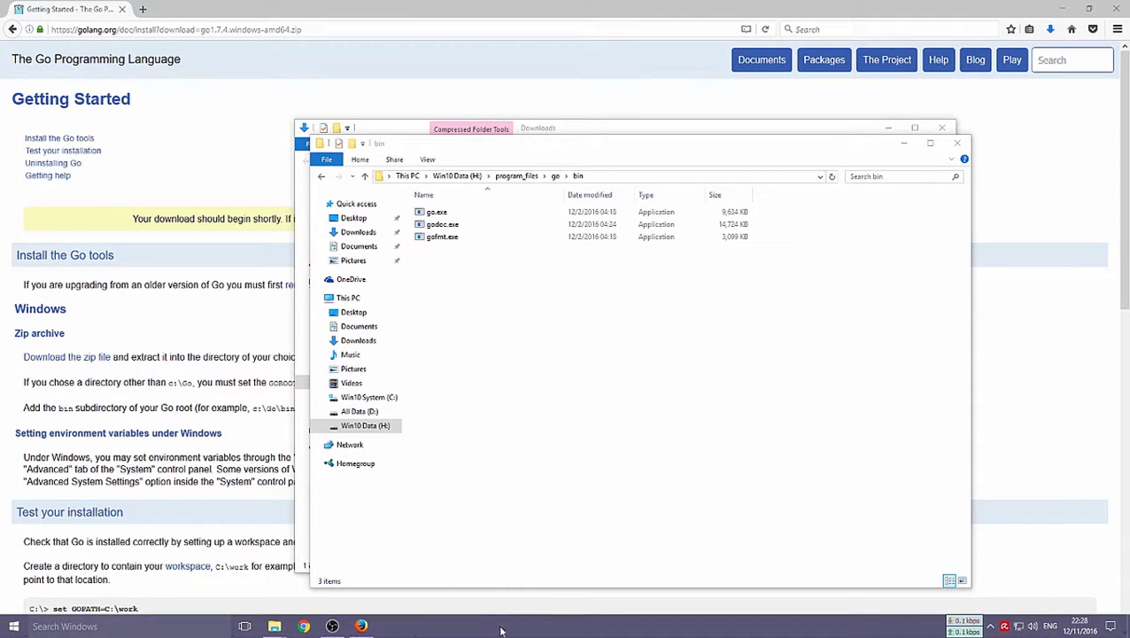
right_click(275, 626)
left_click(237, 567)
right_click(705, 443)
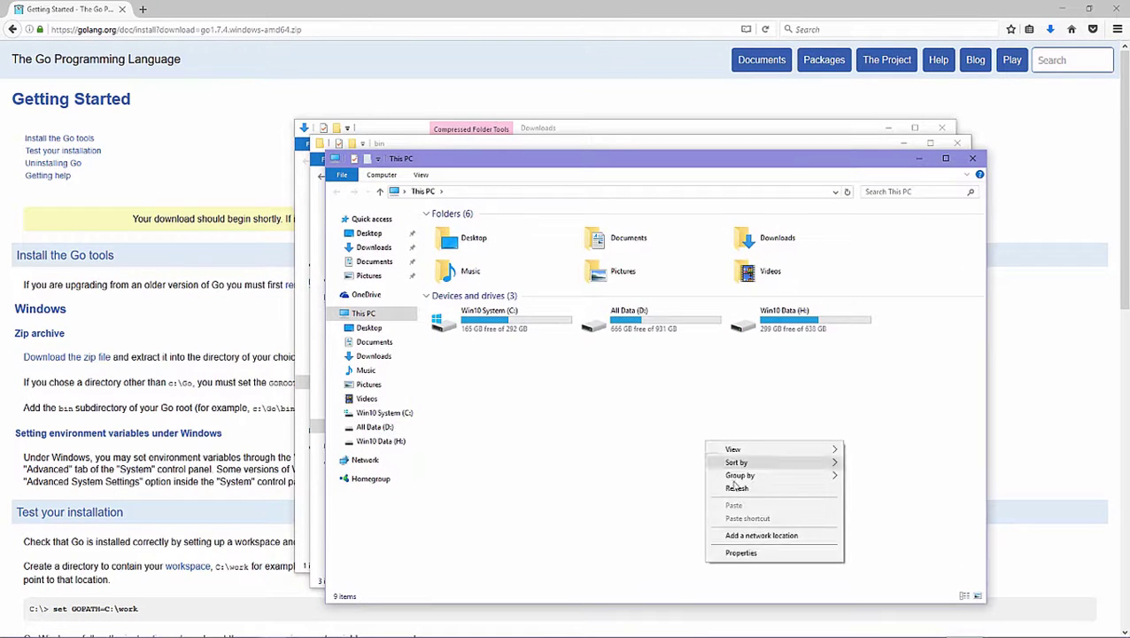
left_click(742, 552)
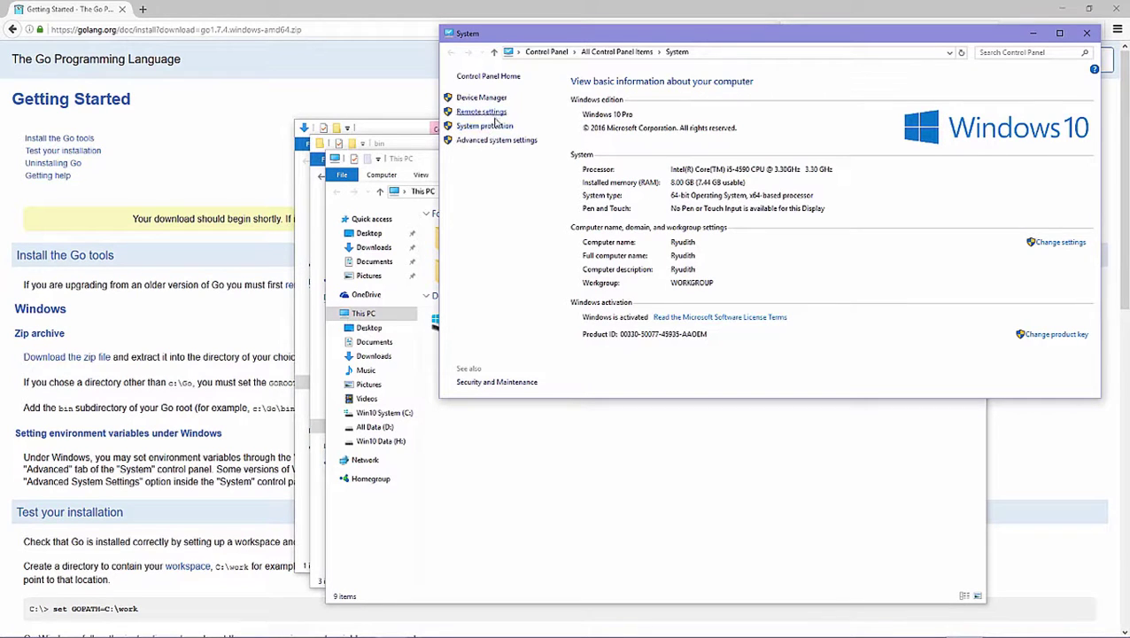
left_click(497, 146)
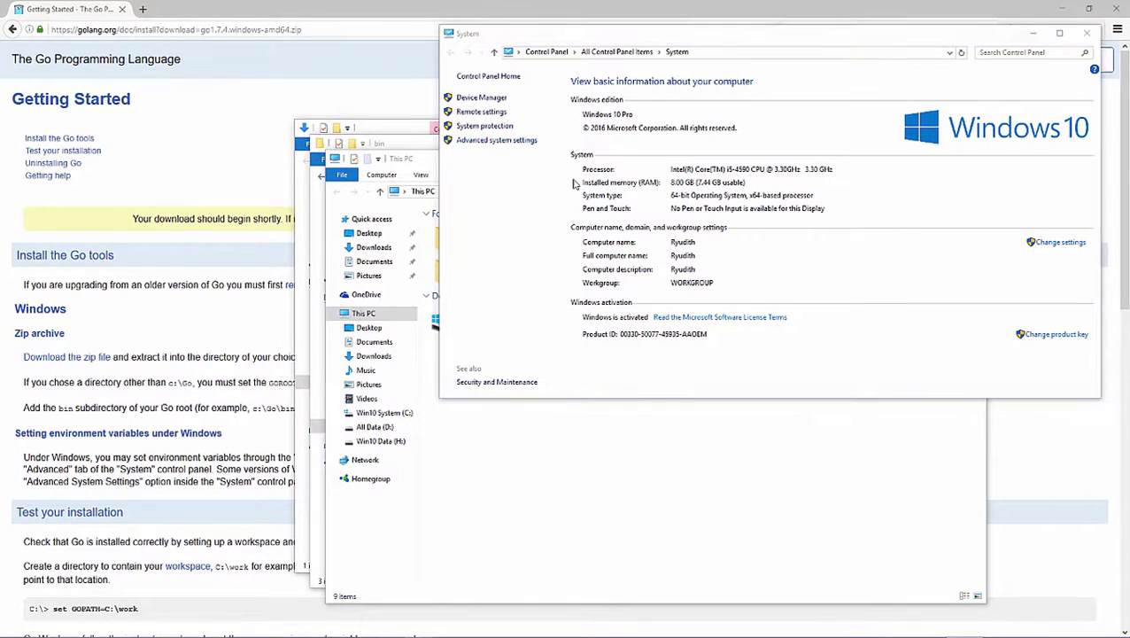
left_click(323, 354)
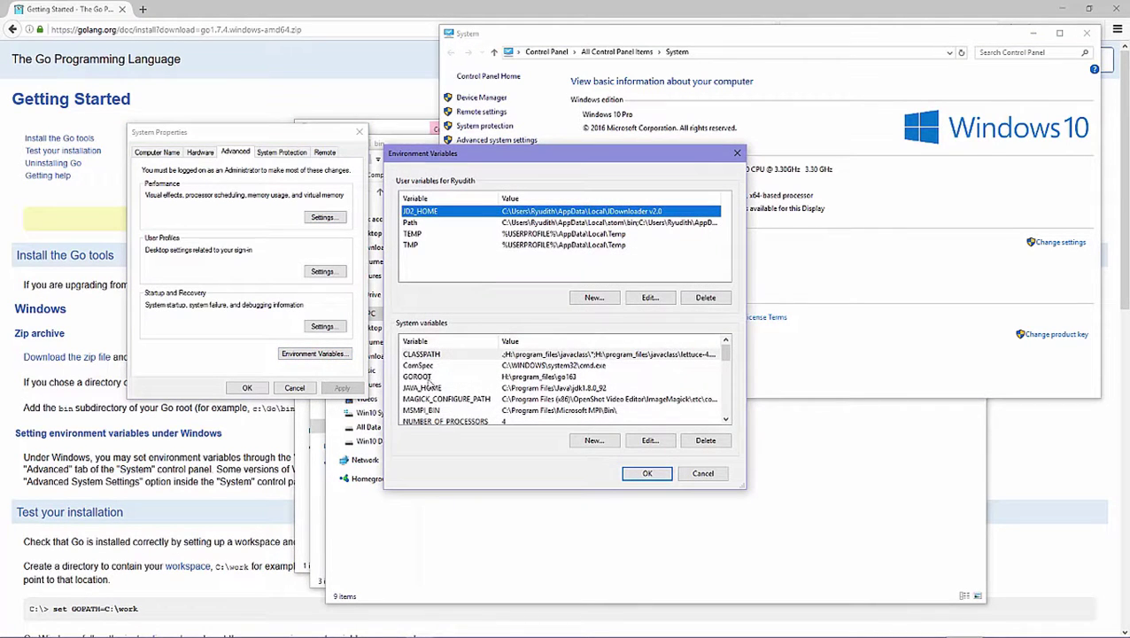
- Edit the GOROOT system variable and enter H:\program_files\go as its value
left_click(426, 378)
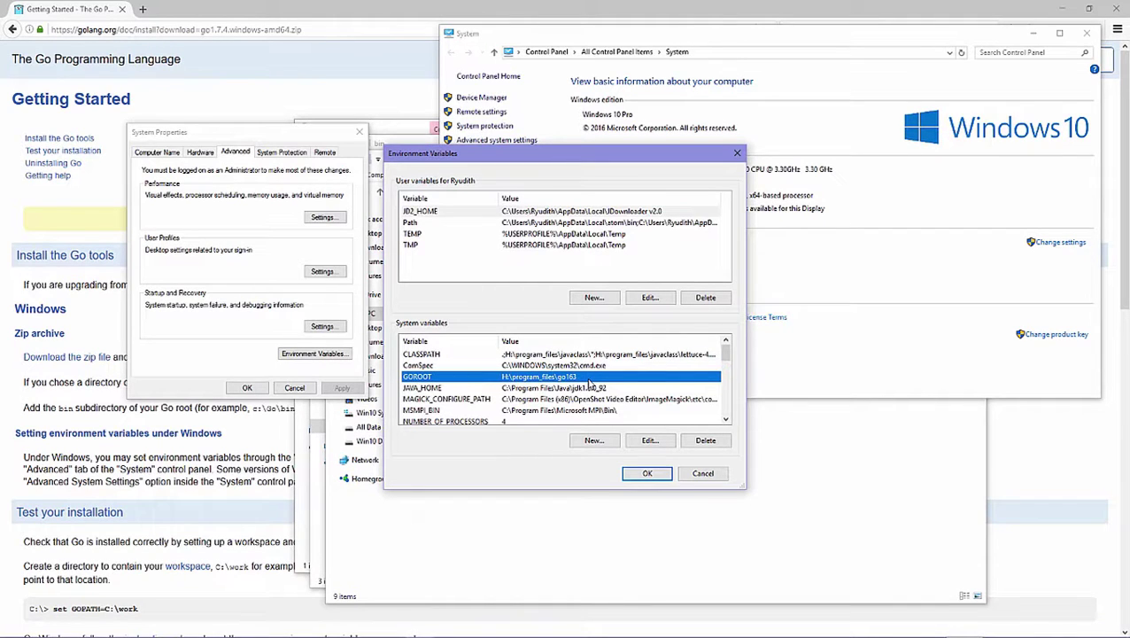
double_click(589, 381)
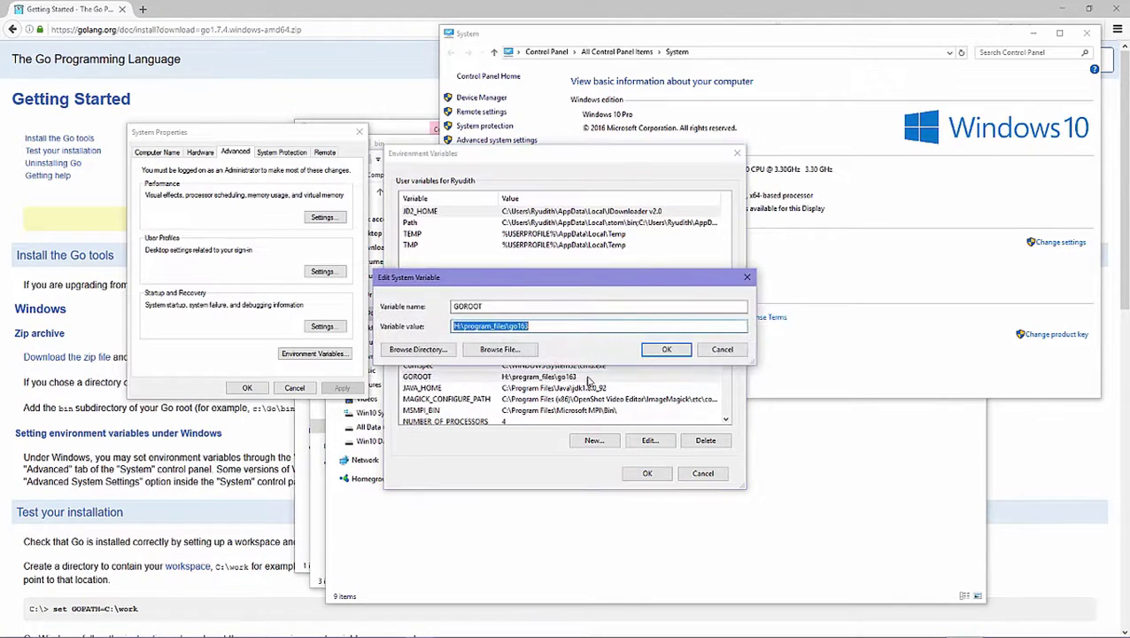
left_click(551, 325)
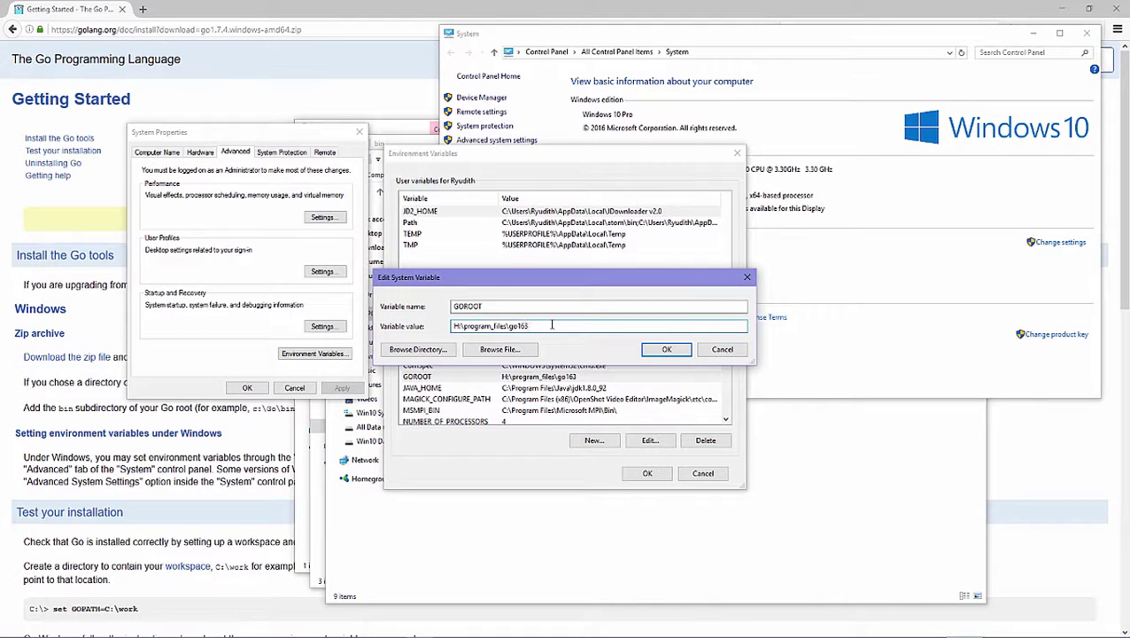
key("BackSpace")
key("BackSpace")
key("BackSpace")
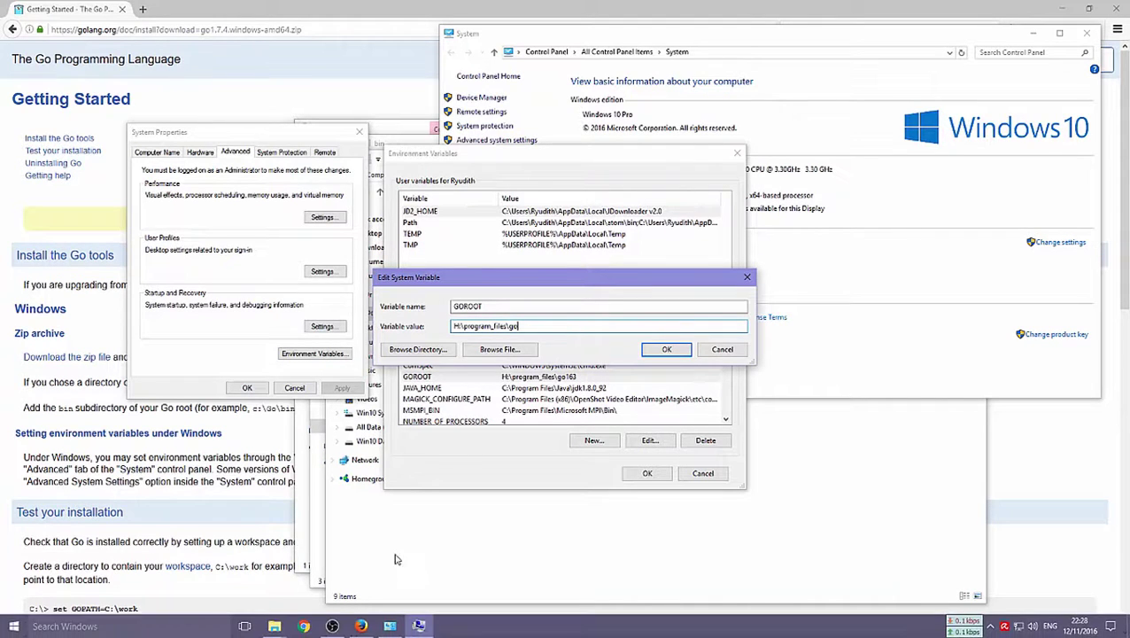
- Close the This PC window and move the go\bin folder window clear of the Edit System Variable dialog
left_click(549, 503)
left_click(972, 158)
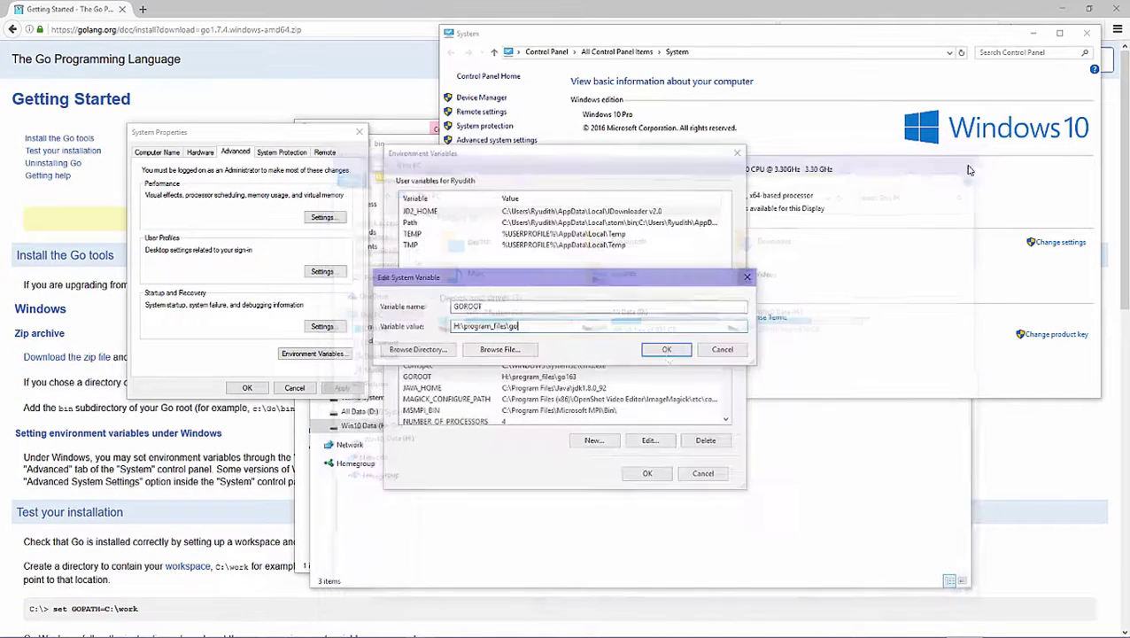
left_click(522, 536)
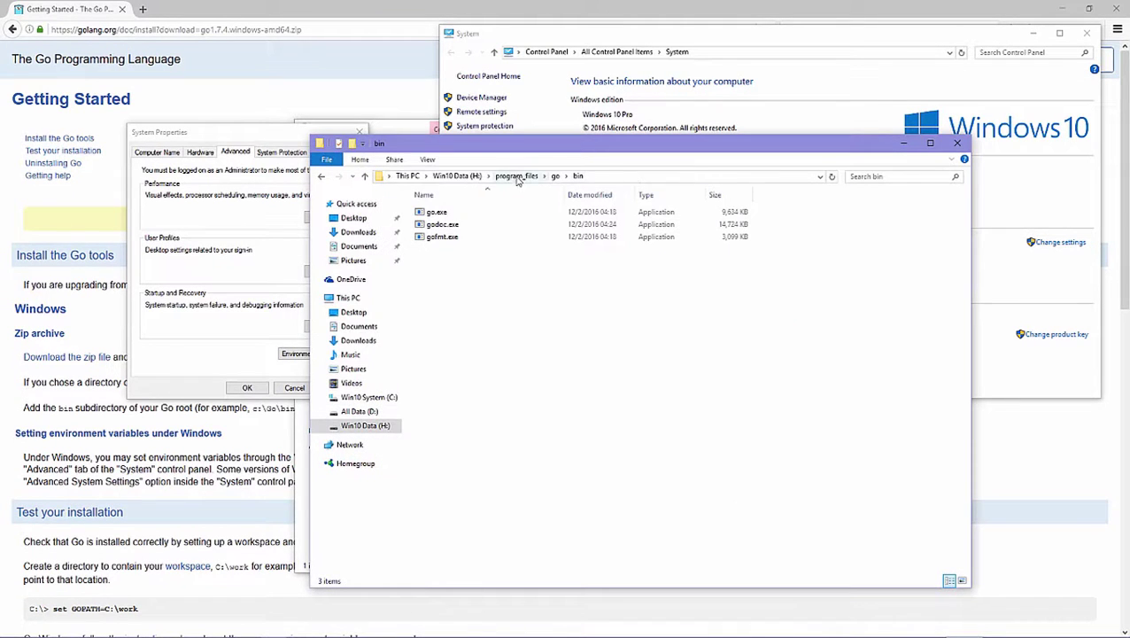
left_click_drag(661, 151, 949, 302)
- Go back up to program_files, check the contents of the go163 folder, and return to the GOROOT variable dialog
left_click(589, 326)
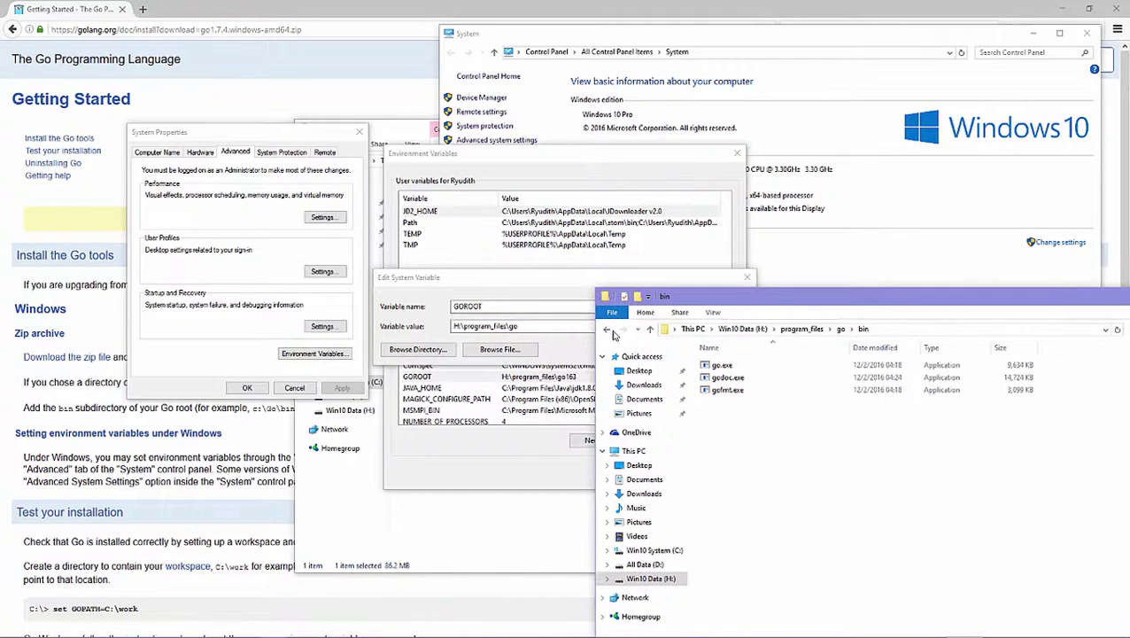
left_click(606, 330)
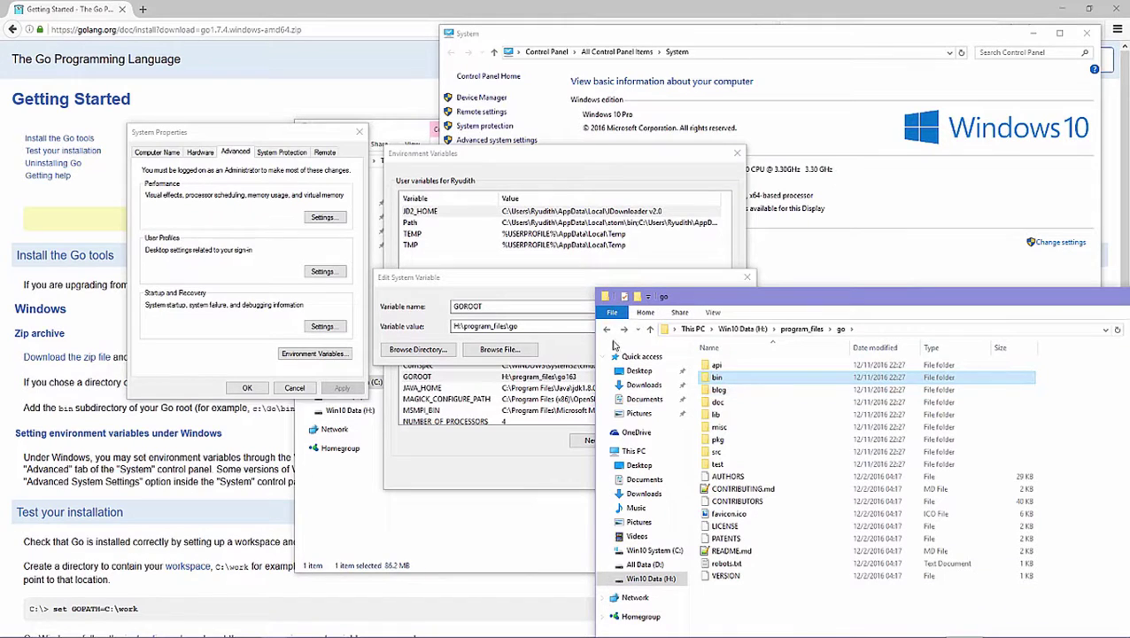
left_click(608, 329)
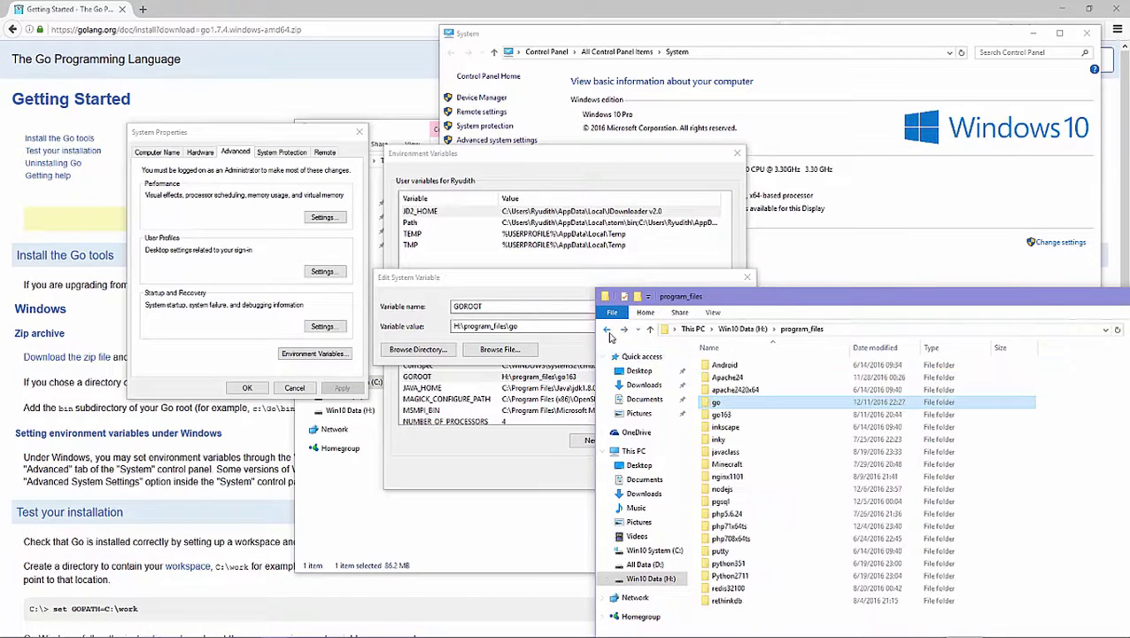
double_click(722, 414)
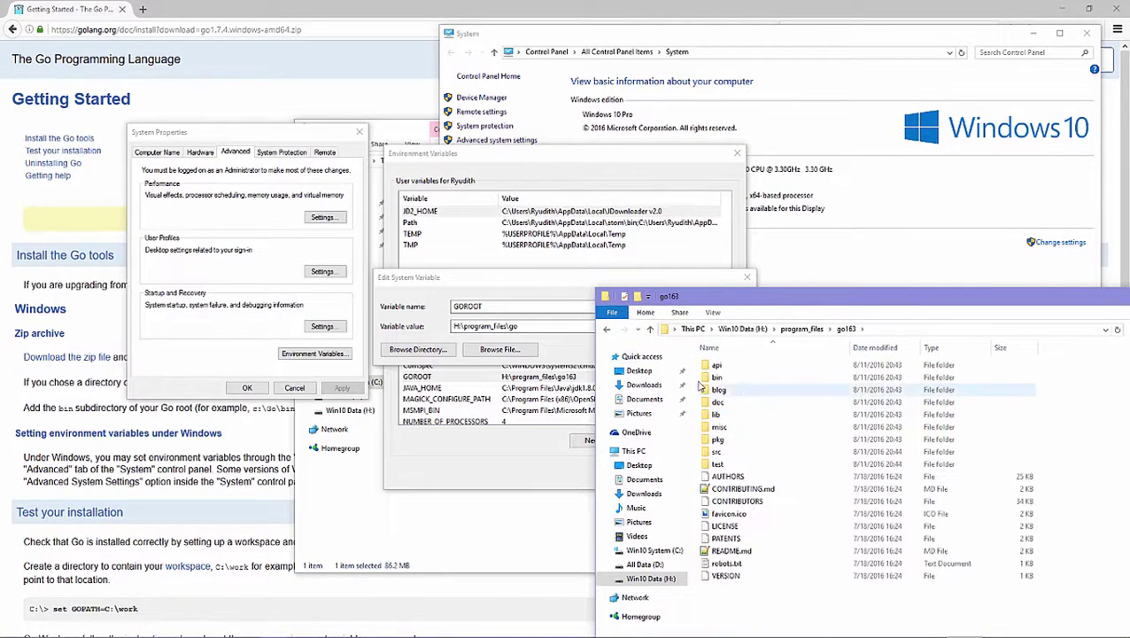
left_click(606, 332)
left_click(543, 335)
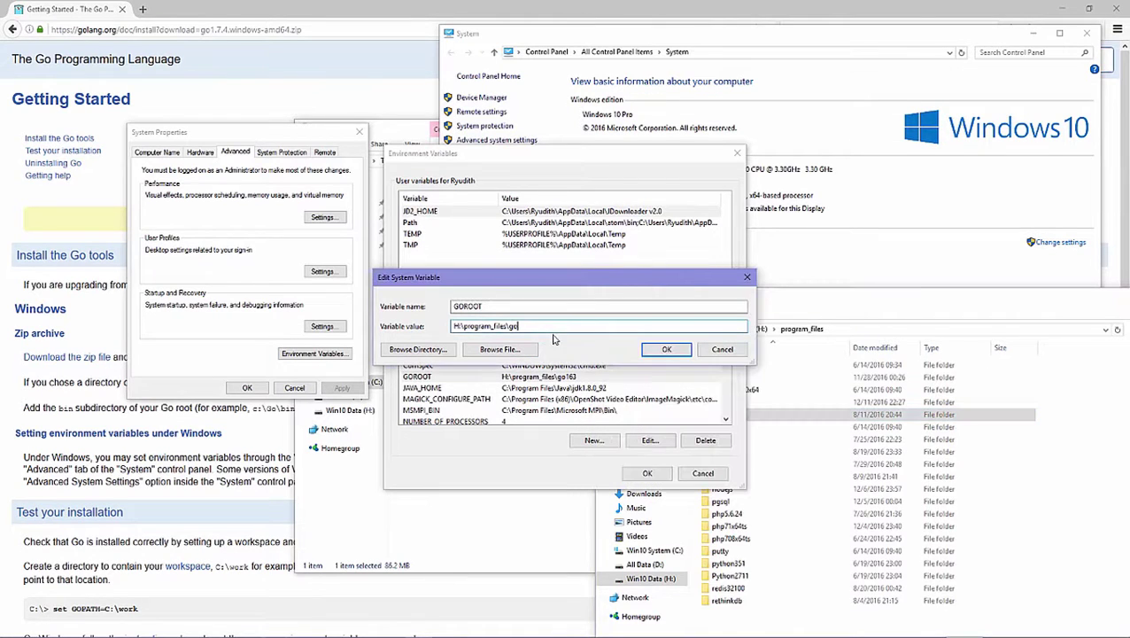
- Check the bin folder inside H:\program_files\go against the GOROOT path and return to the variable dialog
left_click_drag(840, 309, 763, 238)
left_click(671, 330)
double_click(671, 331)
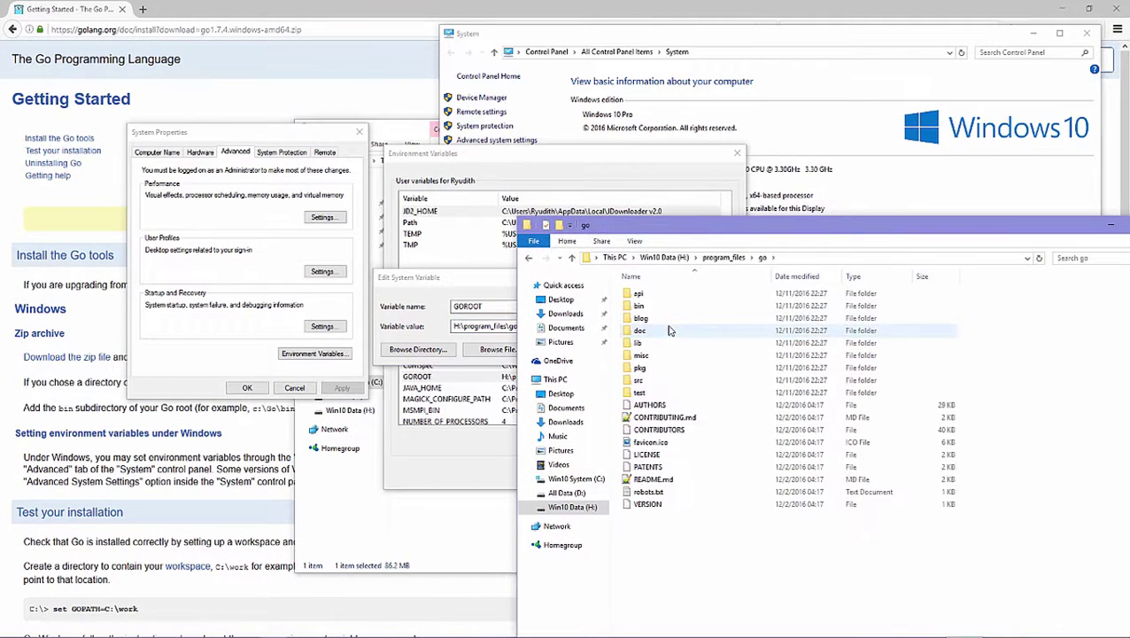
double_click(651, 306)
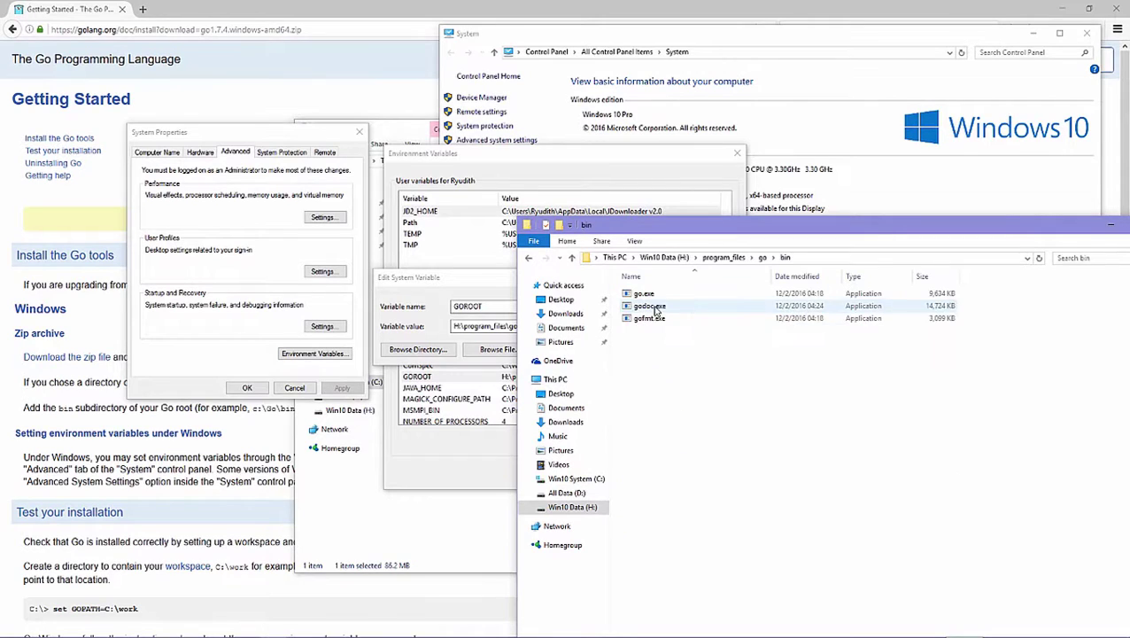
left_click(408, 299)
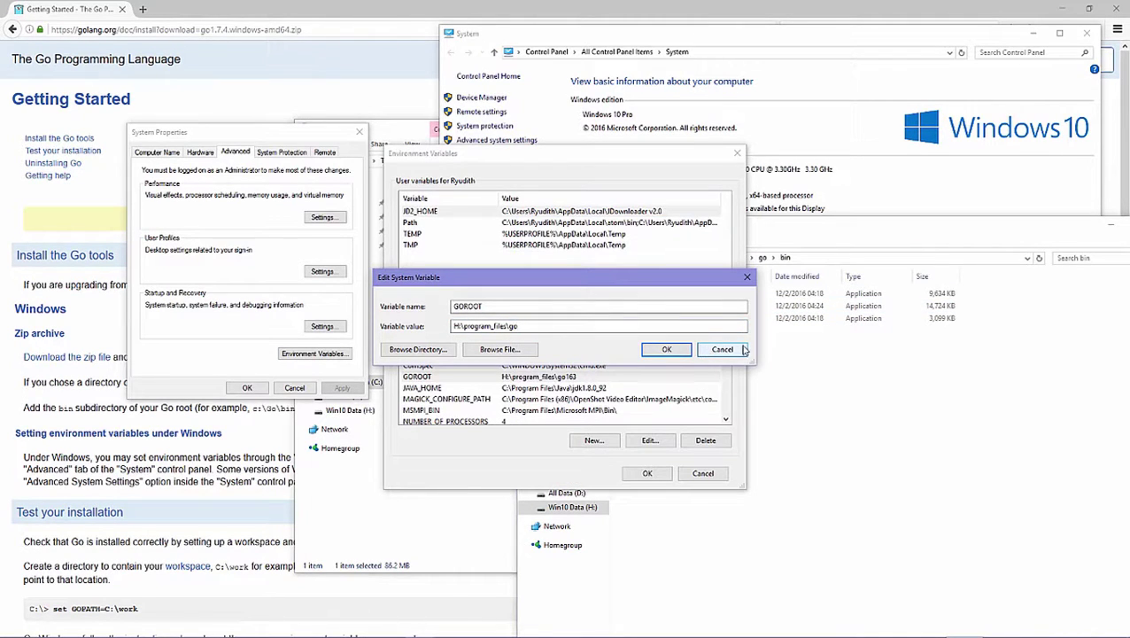
- Save the GOROOT value and edit the H:\program_files\go163\bin entry in the system Path variable to use the new go folder
left_click(668, 350)
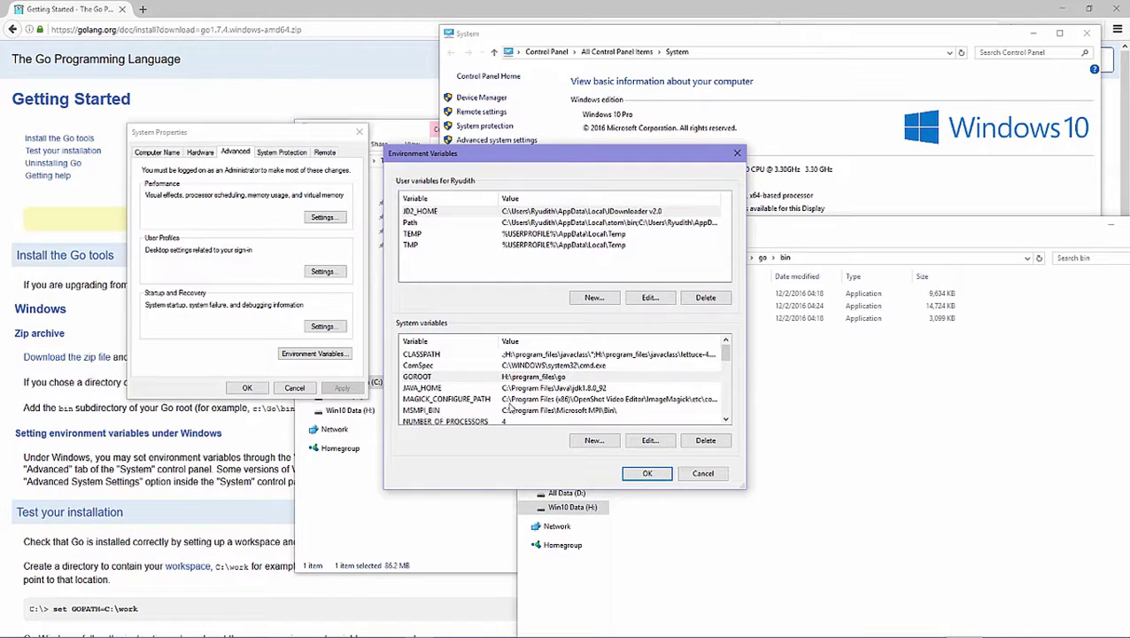
left_click(510, 408)
scroll(496, 403, "down", 2)
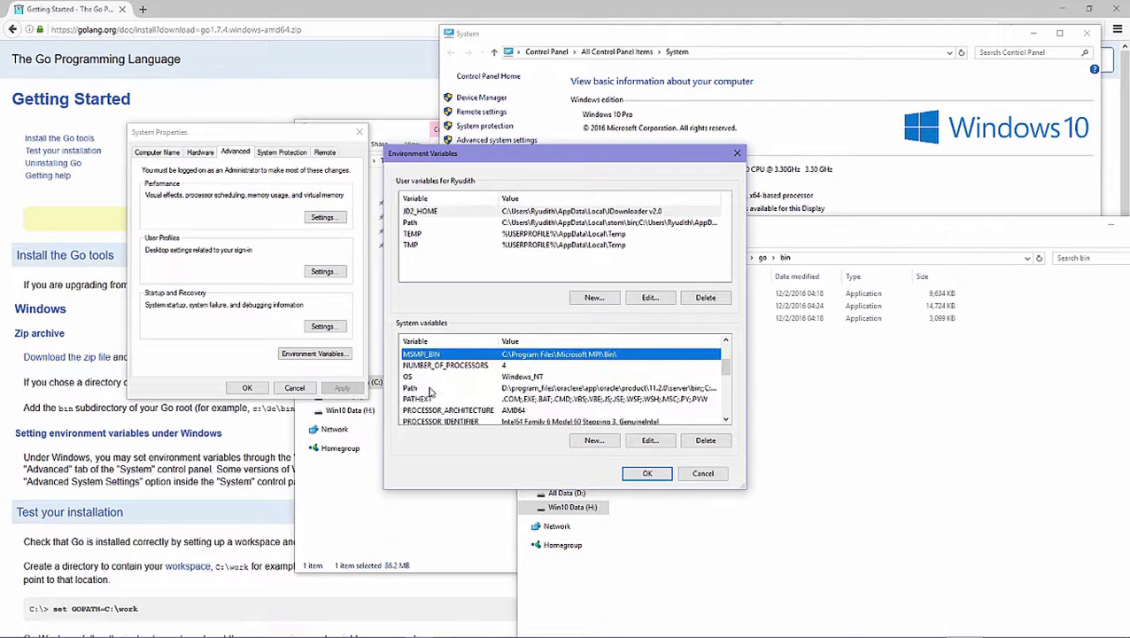
double_click(430, 390)
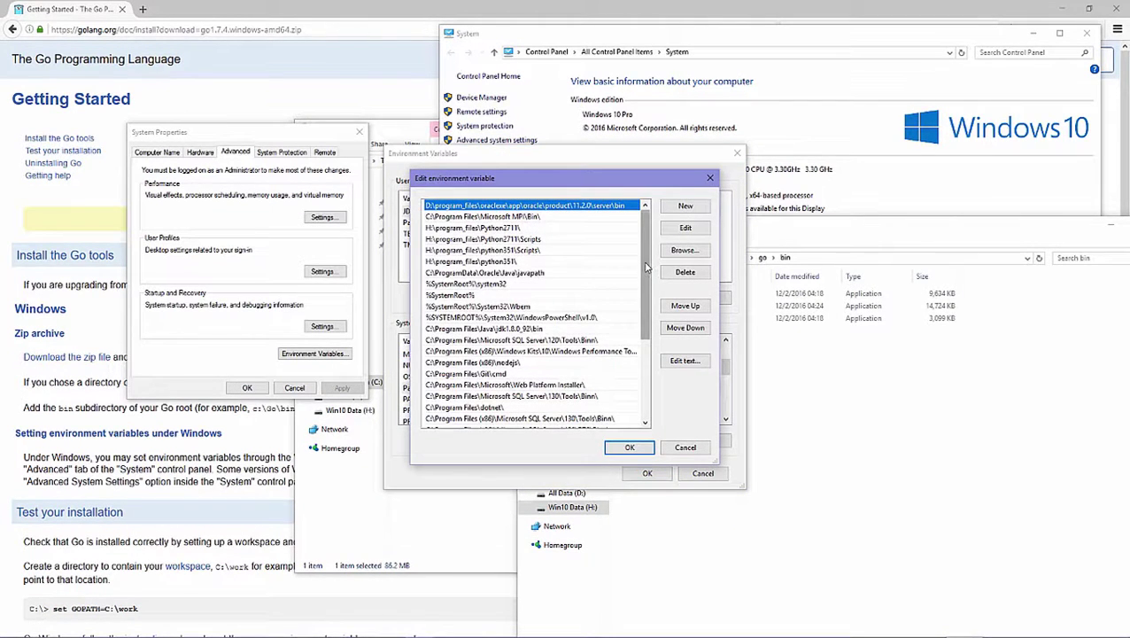
left_click_drag(647, 267, 647, 388)
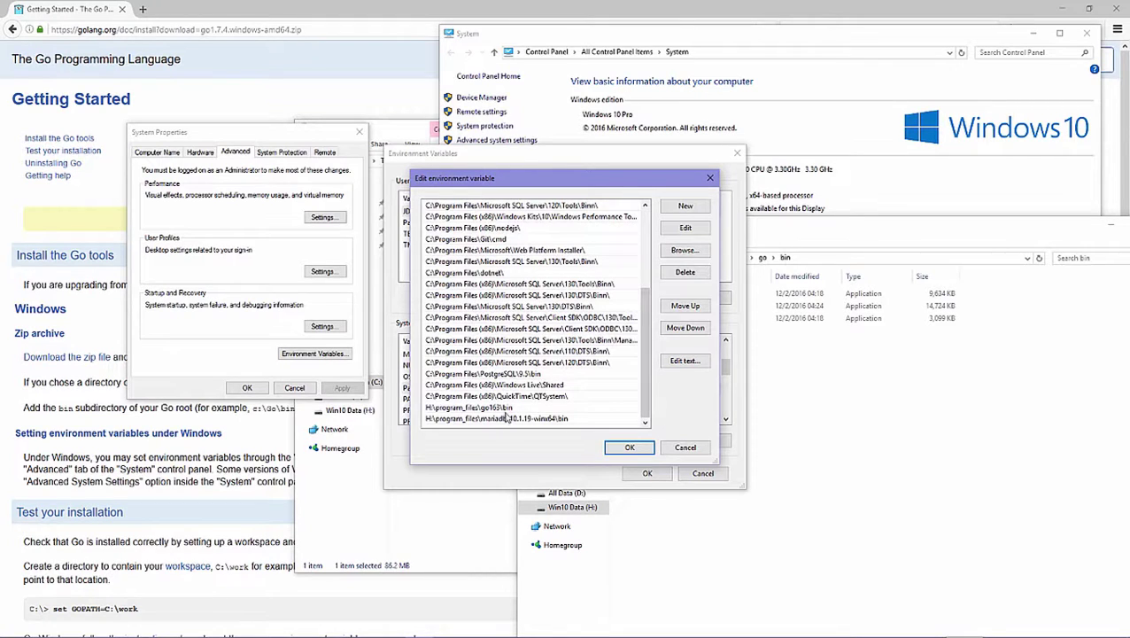
left_click(443, 408)
double_click(501, 409)
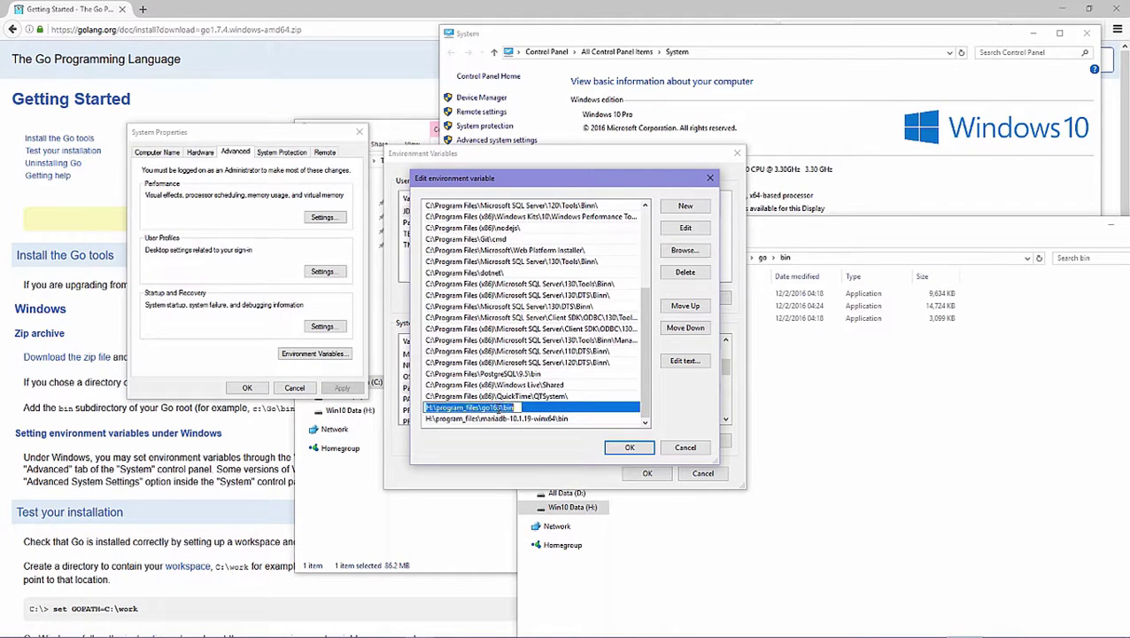
left_click(494, 408)
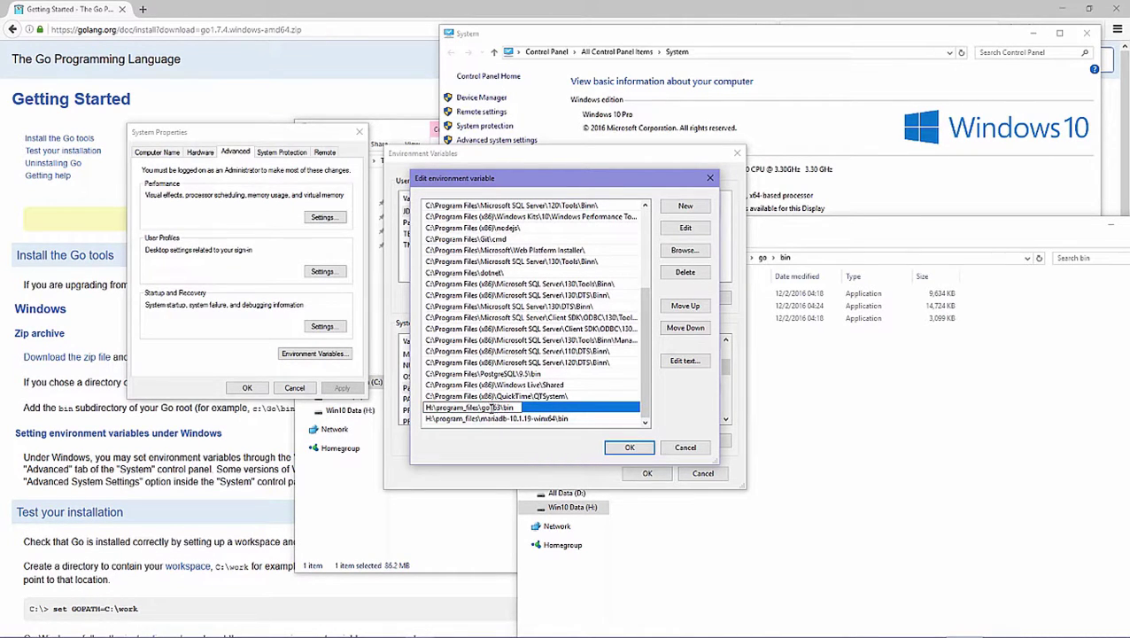
left_click_drag(492, 407, 522, 404)
key("BackSpace")
left_click(631, 447)
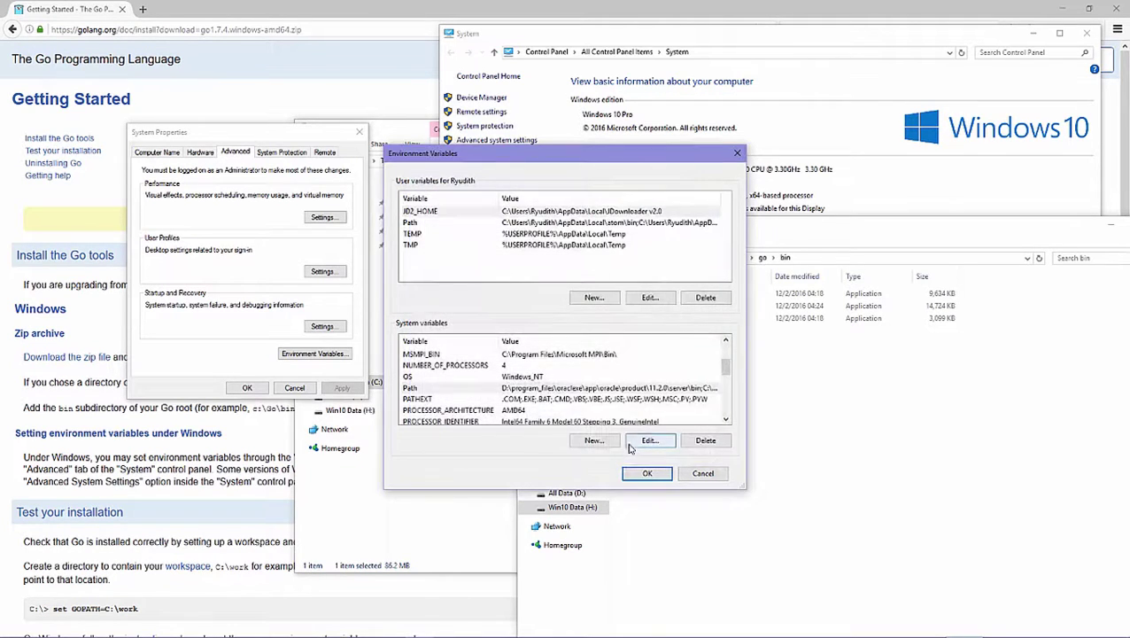
- Accept the environment variable changes and close System Properties and the System window
left_click(646, 474)
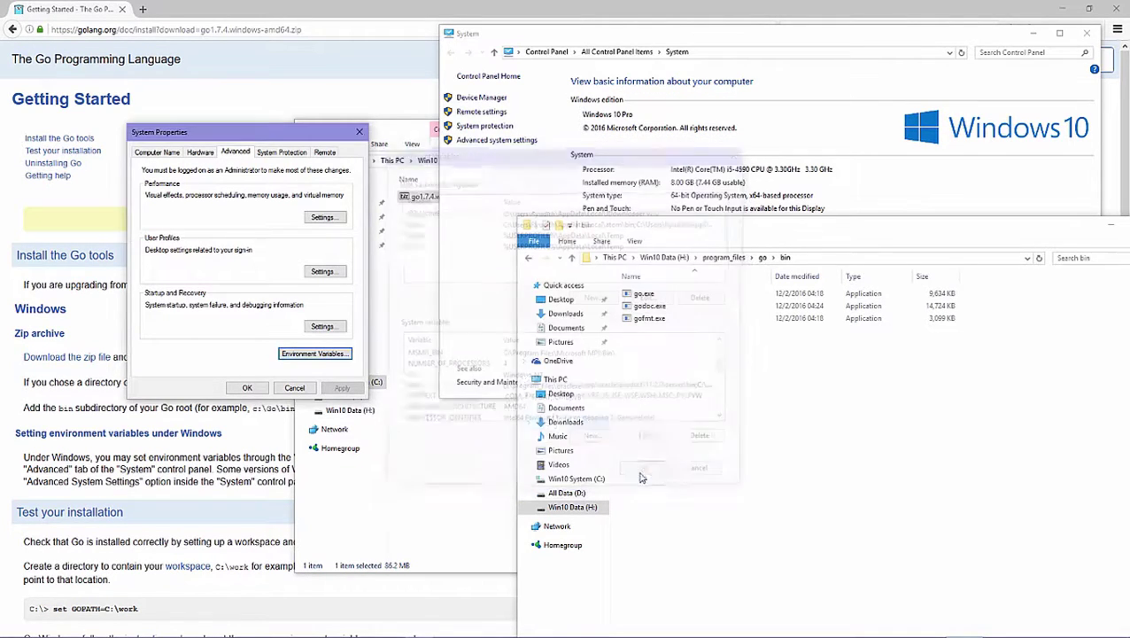
left_click(247, 388)
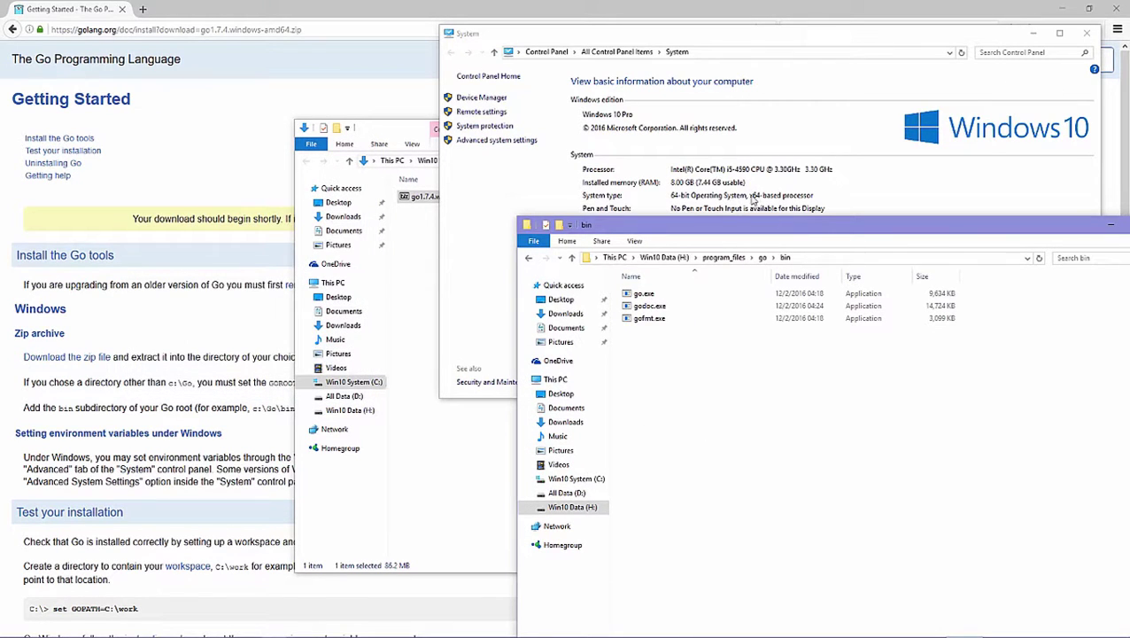
left_click(1091, 33)
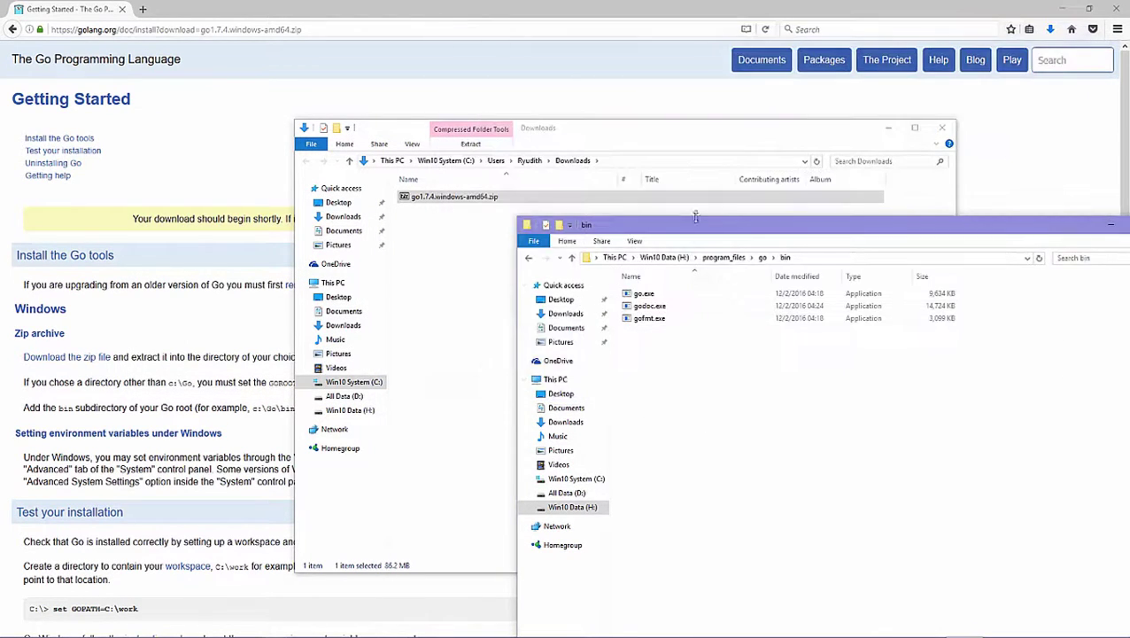
- Close the Downloads folder window and move the go\bin folder window fully into view
left_click(464, 288)
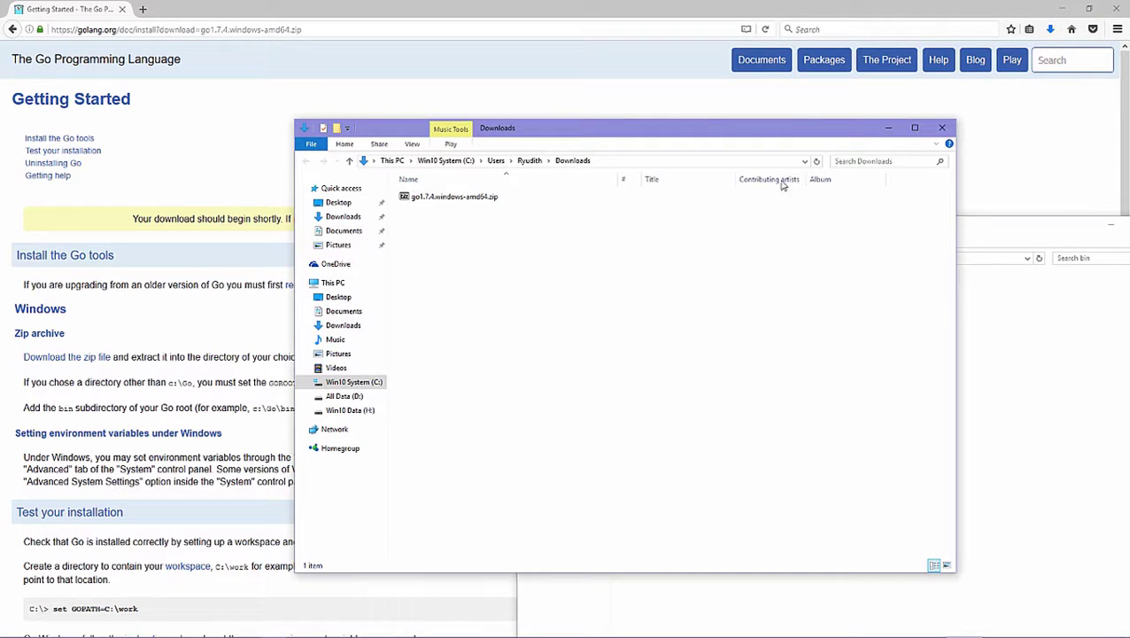
left_click(942, 128)
left_click_drag(898, 227, 752, 87)
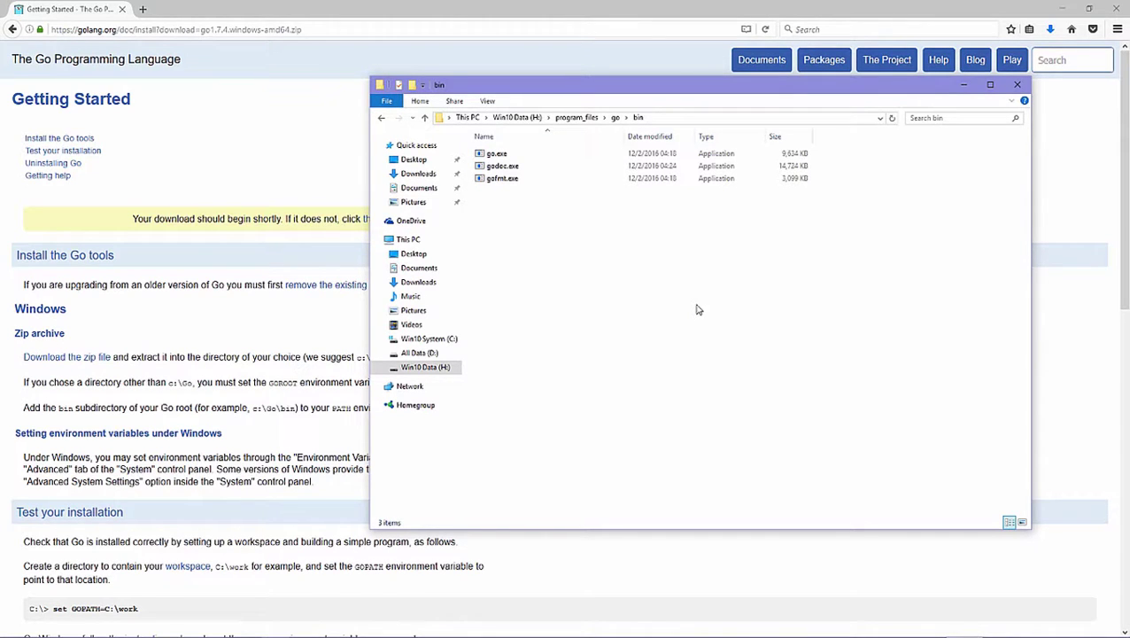
- Open a new This PC window and go through the computer's properties and advanced system settings to the Environment Variables dialog
mouse_move(413, 610)
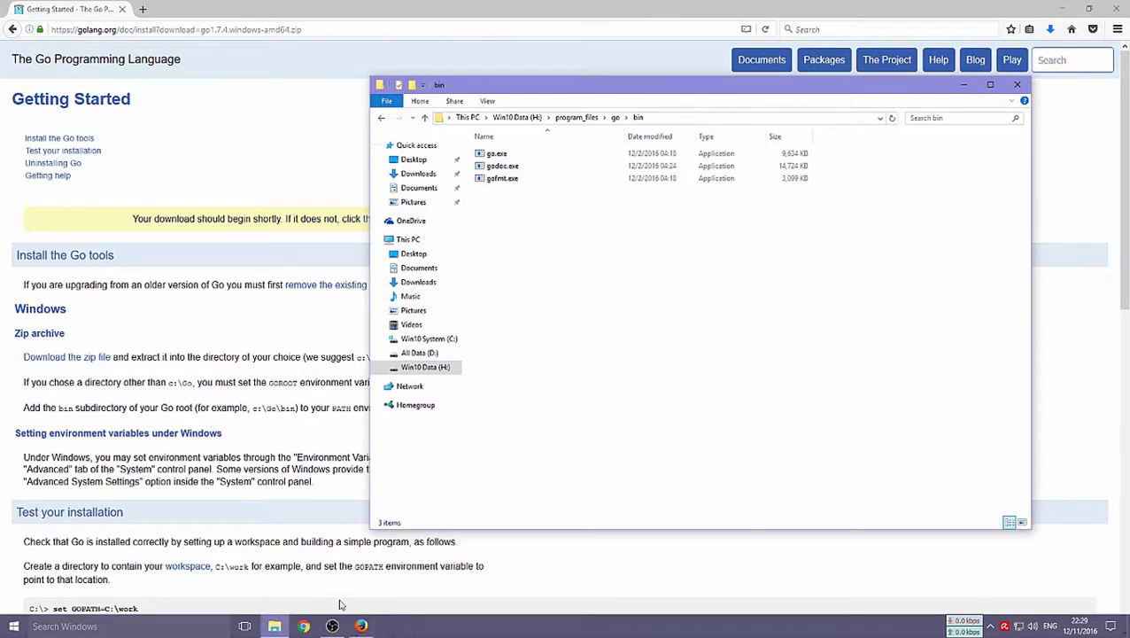
right_click(605, 419)
left_click(565, 338)
right_click(274, 626)
left_click(241, 563)
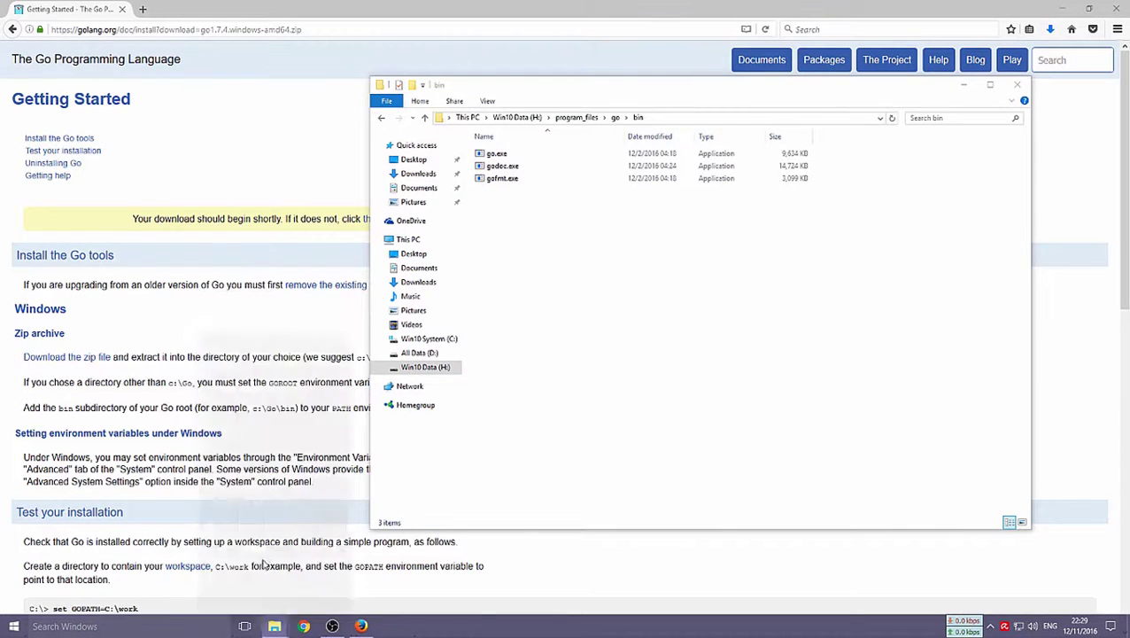
right_click(686, 344)
left_click(720, 453)
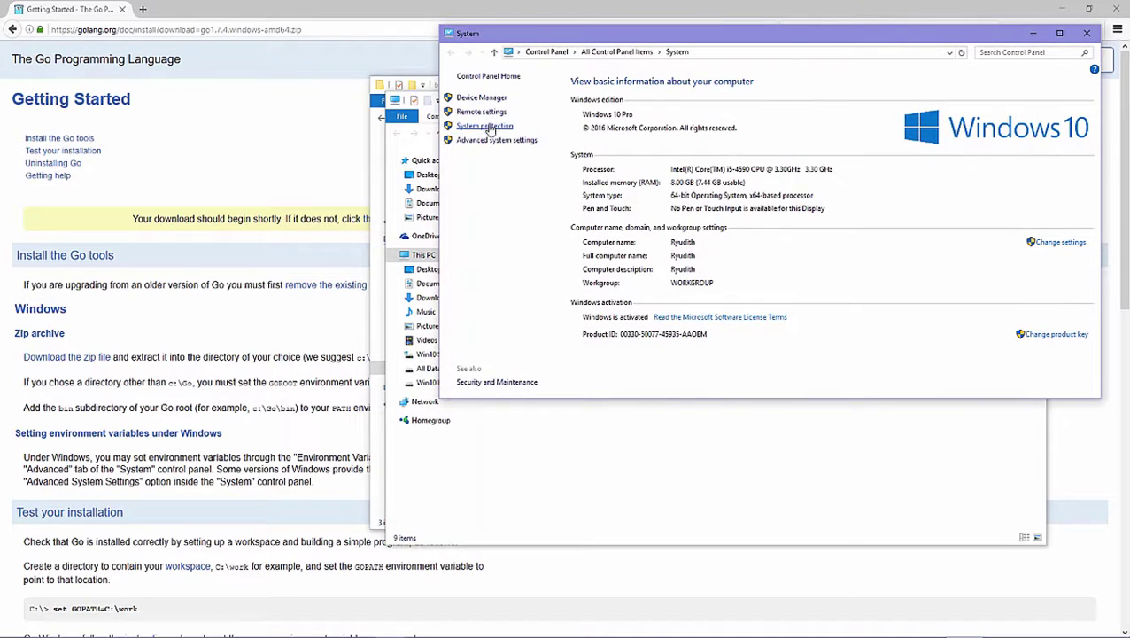
left_click(488, 143)
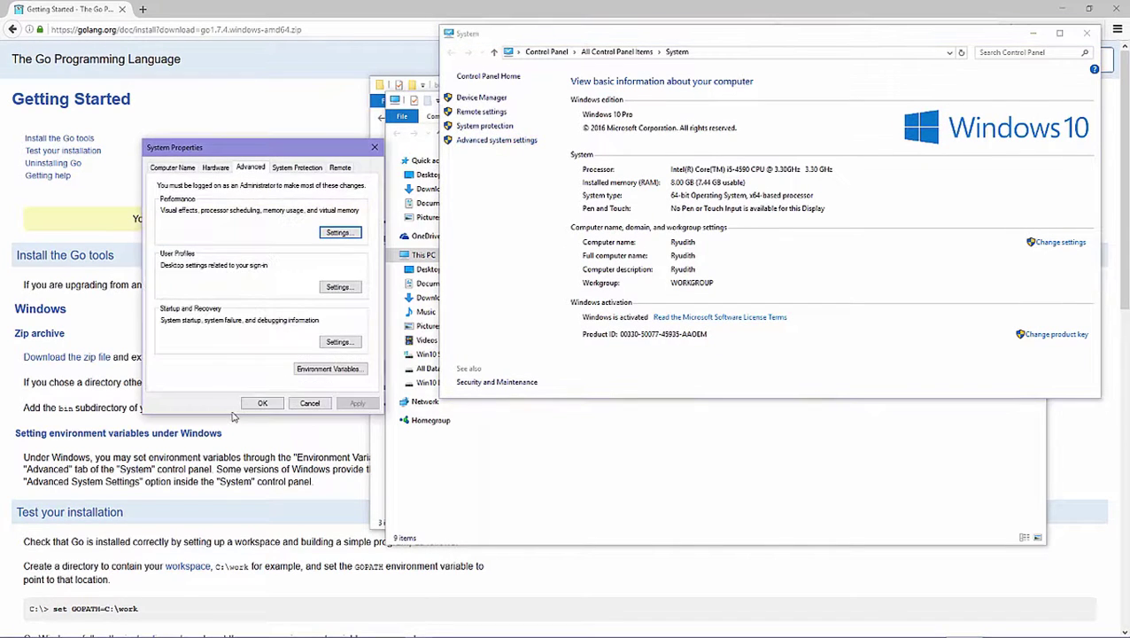
left_click(332, 370)
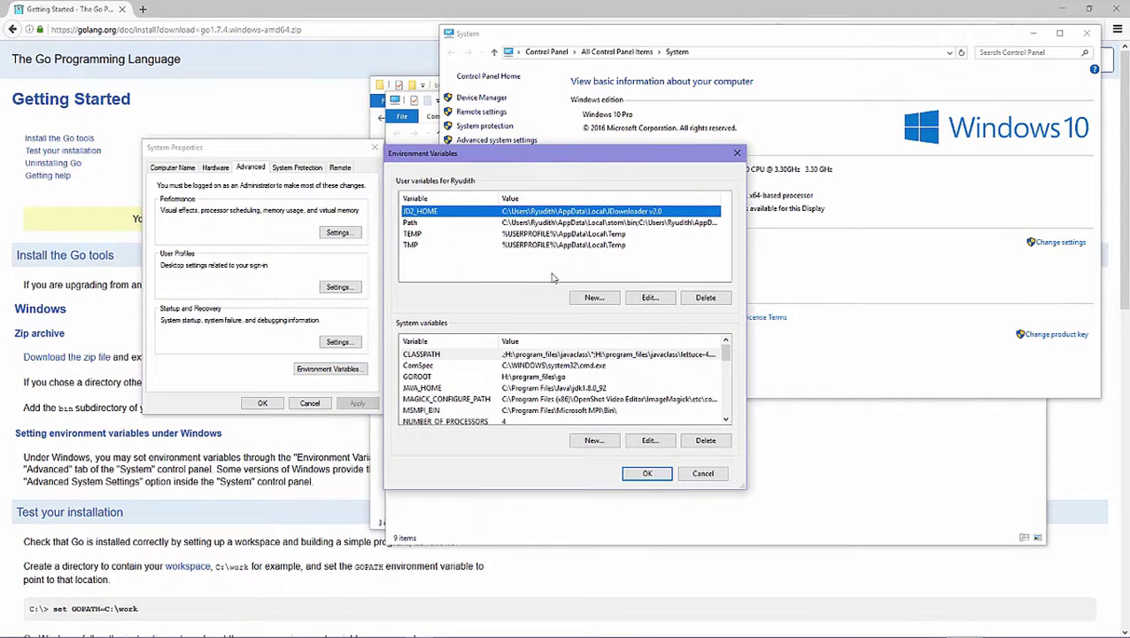
- Look through the existing system variables and start creating a new system variable
left_click(465, 389)
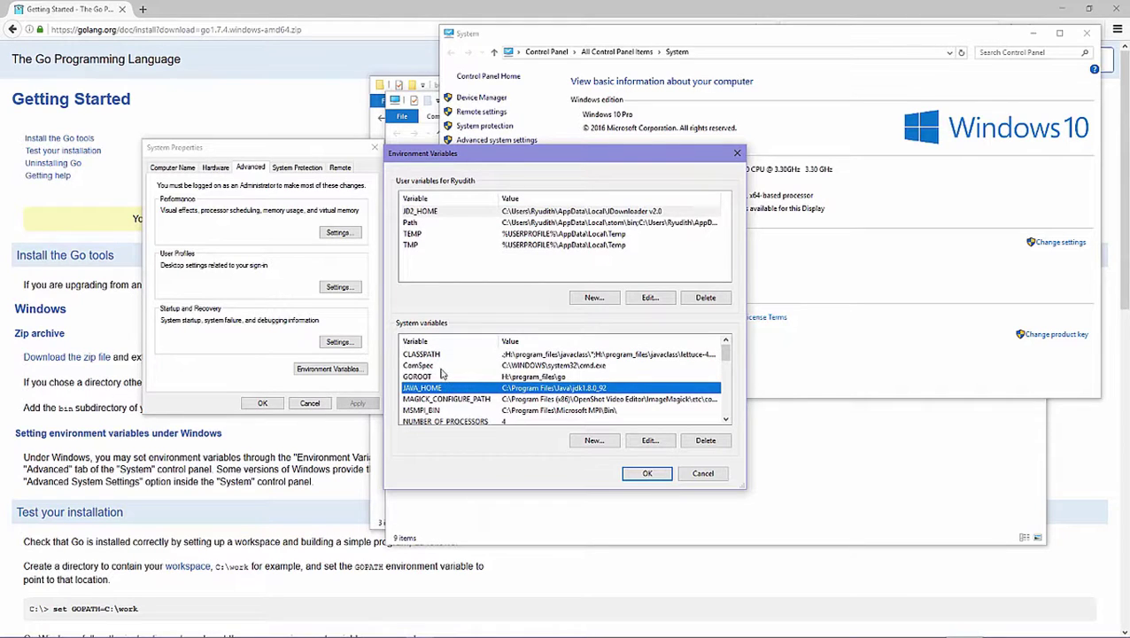
scroll(443, 376, "down", 2)
scroll(445, 398, "down", 2)
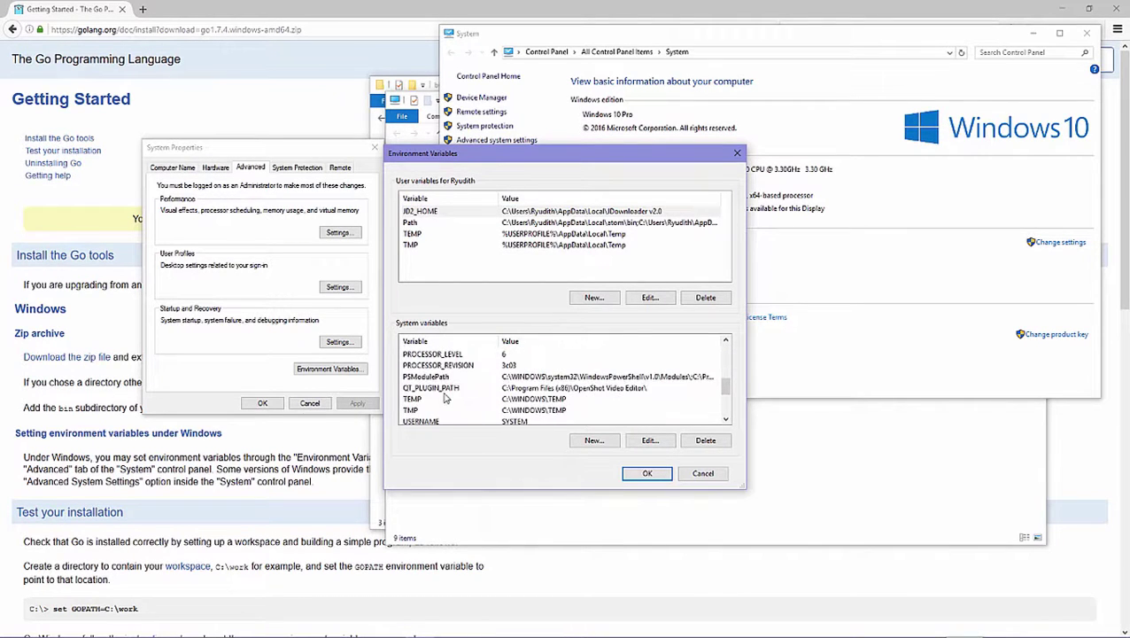
scroll(446, 400, "up", 4)
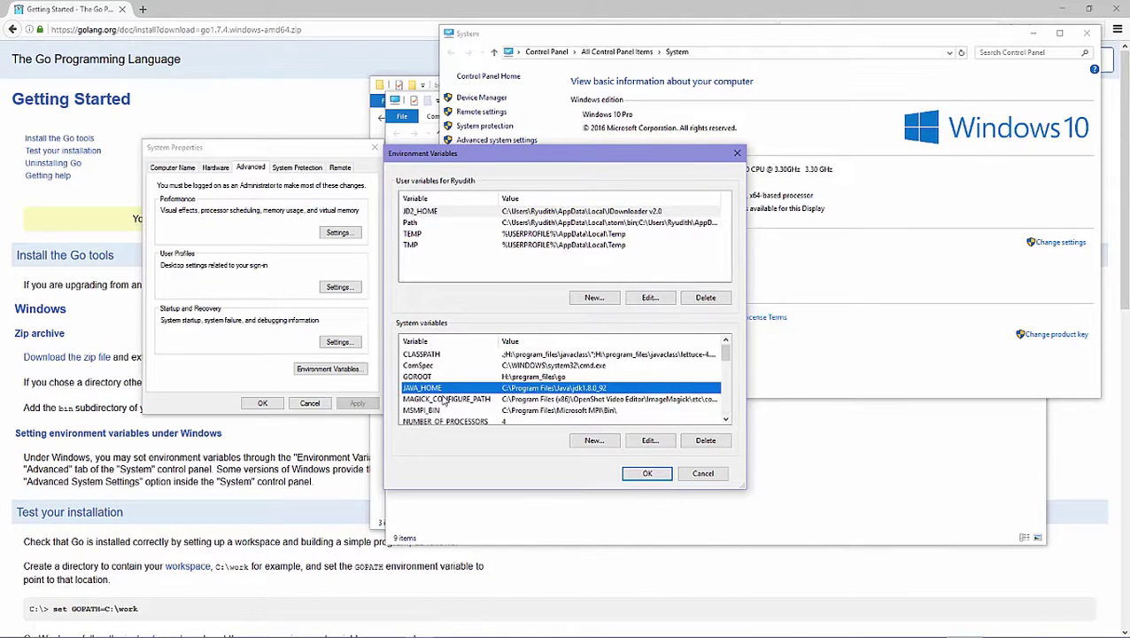
left_click(595, 440)
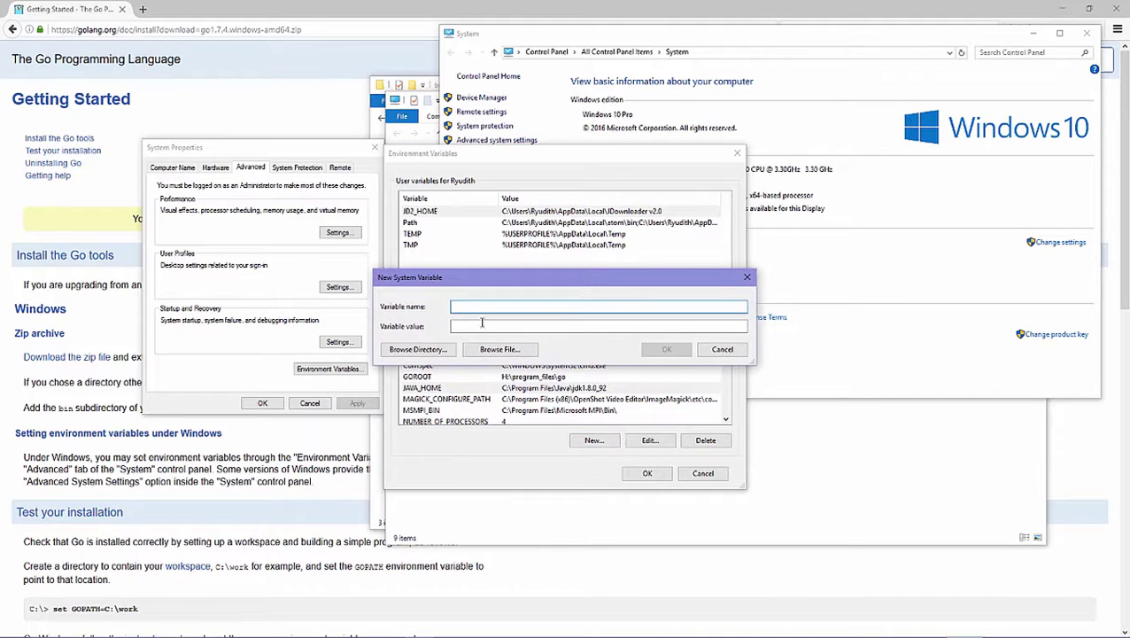
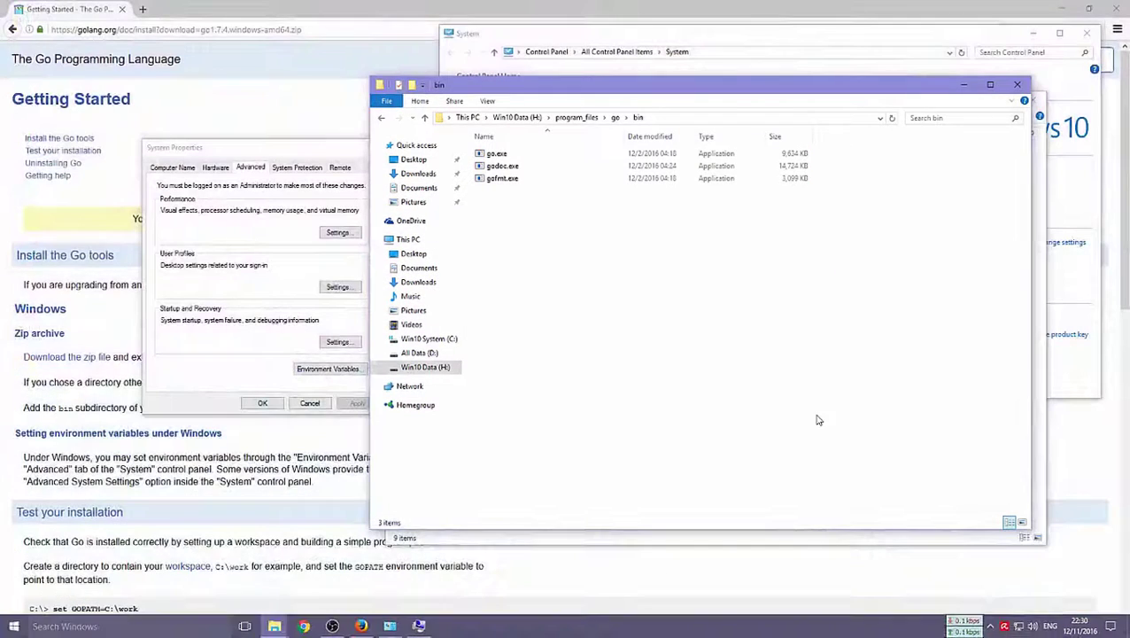
- Examine the api folder and the lib\time folder inside H:\program_files\go, returning to the go folder
left_click(327, 578)
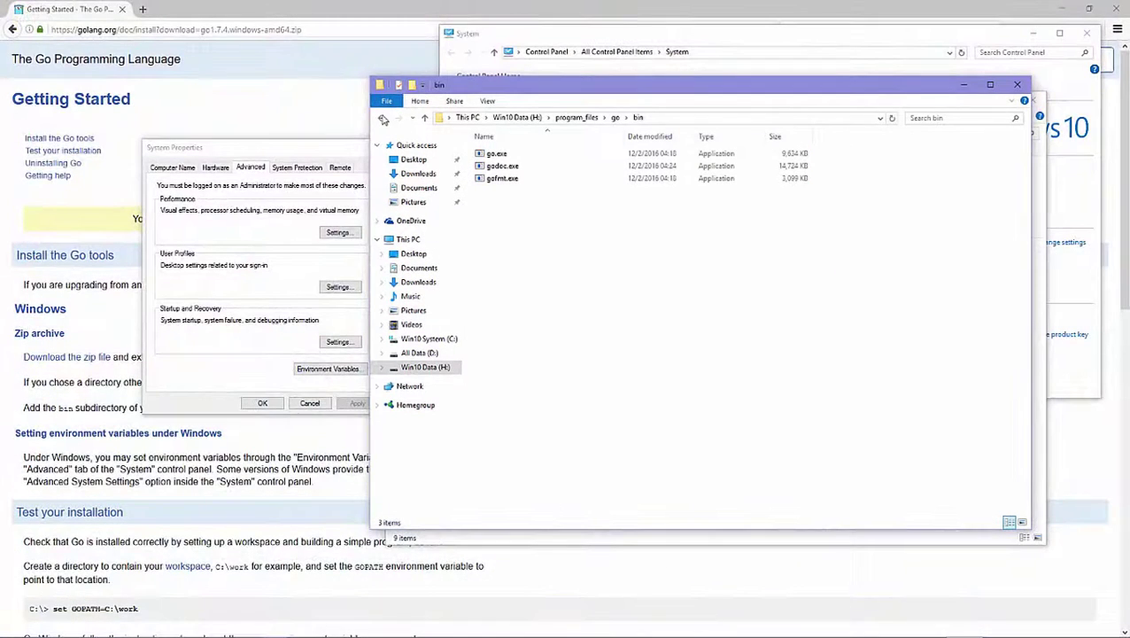
left_click(380, 117)
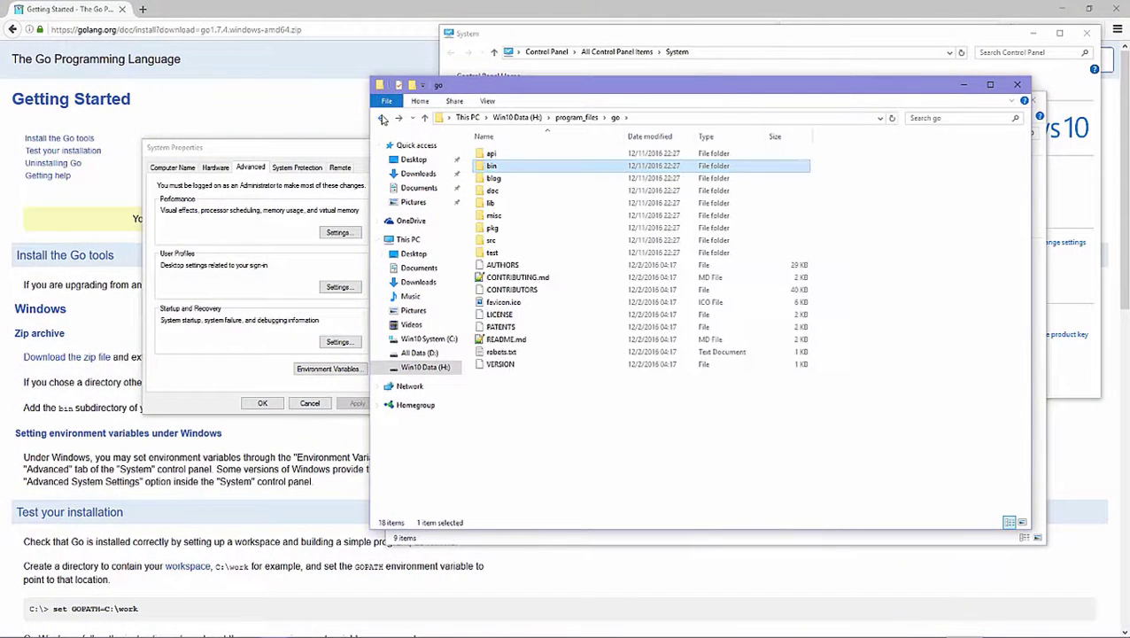
double_click(522, 154)
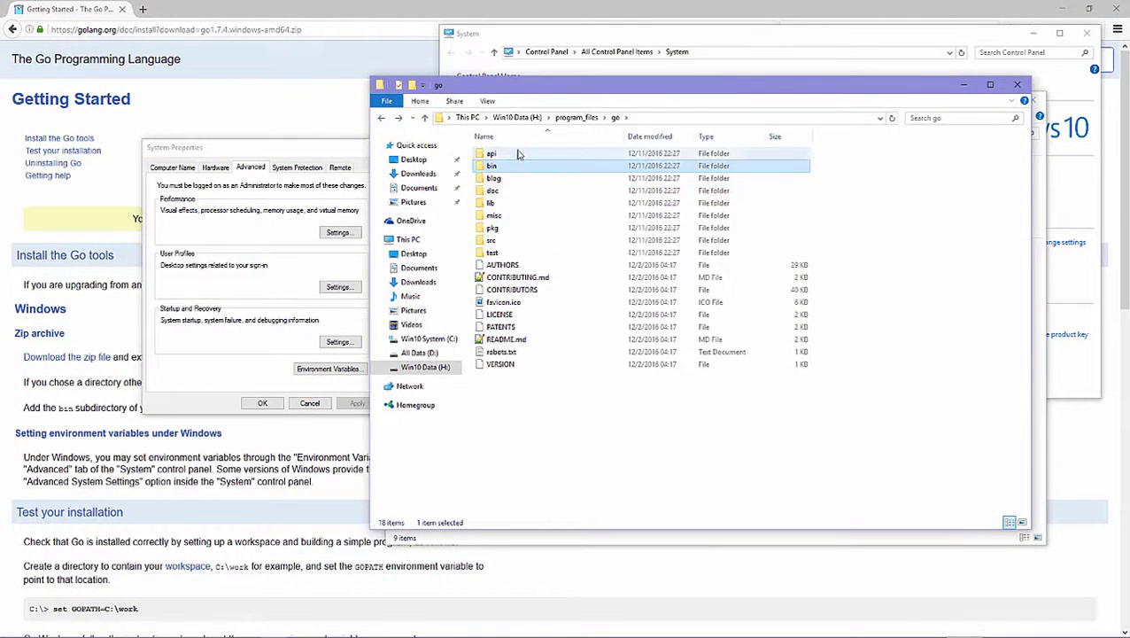
left_click(381, 117)
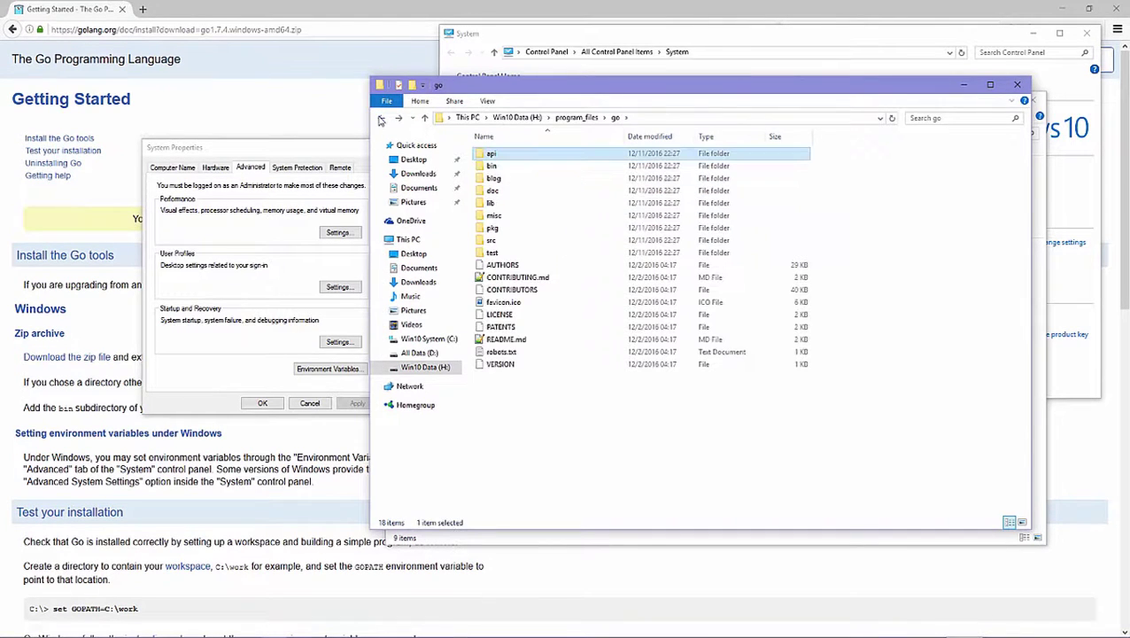
left_click(500, 204)
double_click(500, 204)
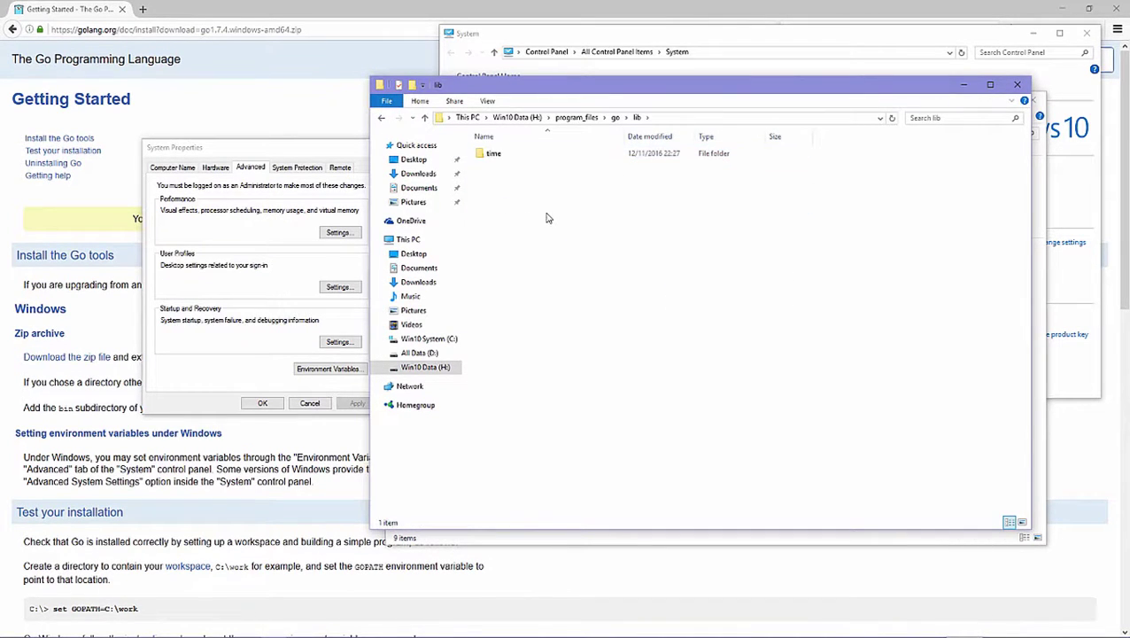
double_click(512, 153)
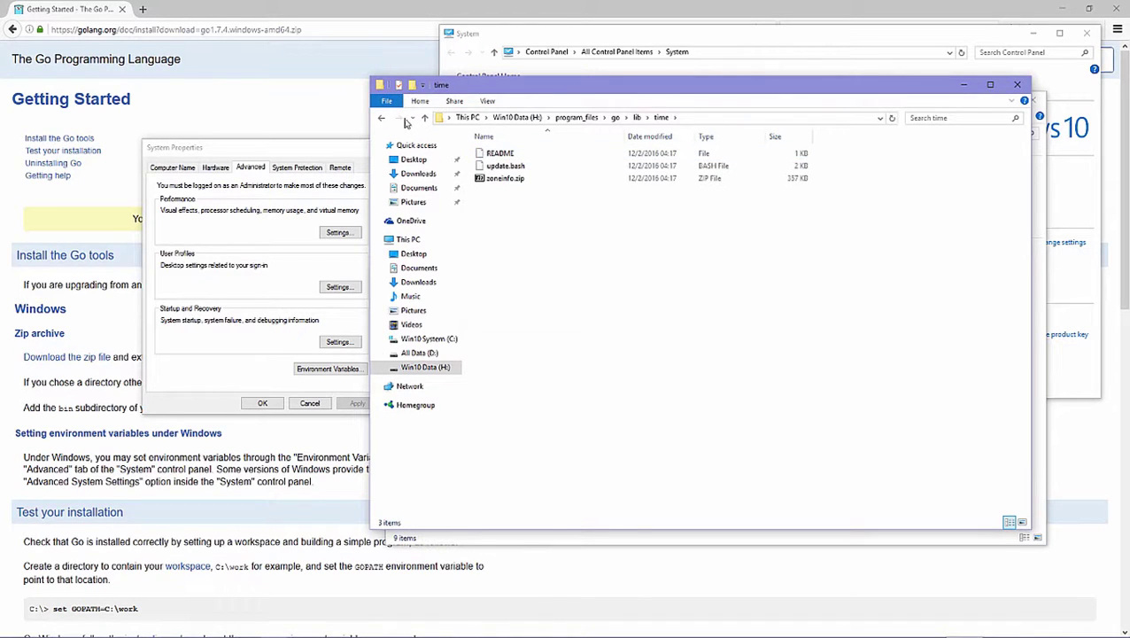
left_click(383, 119)
left_click(383, 118)
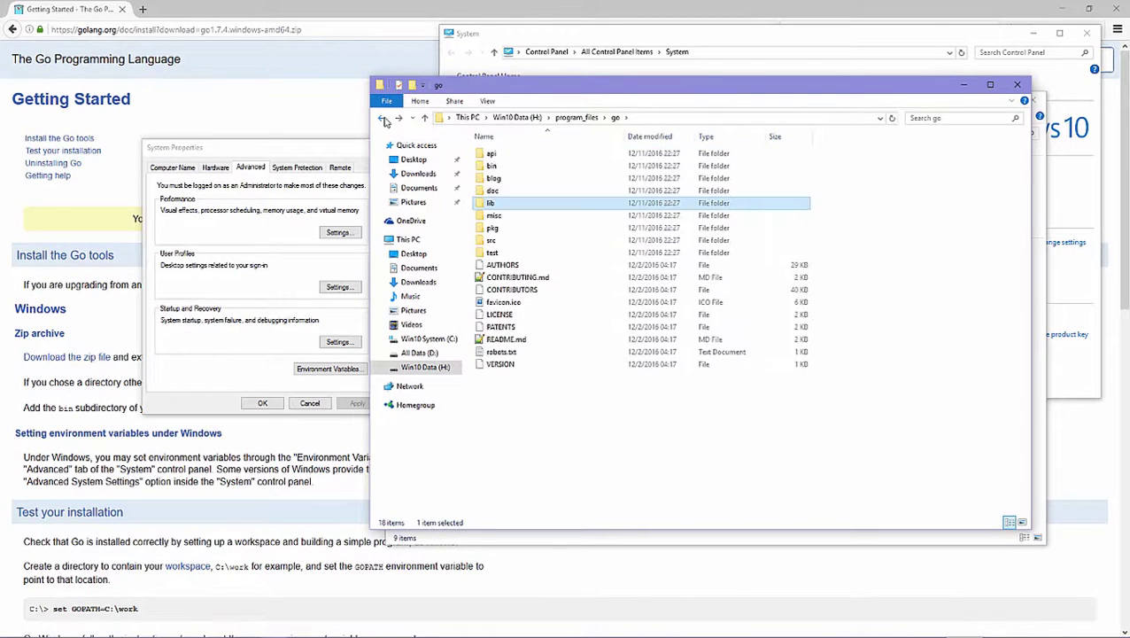
- Examine the contents of pkg\tool\windows_amd64 inside the go folder and return to the go folder
double_click(492, 228)
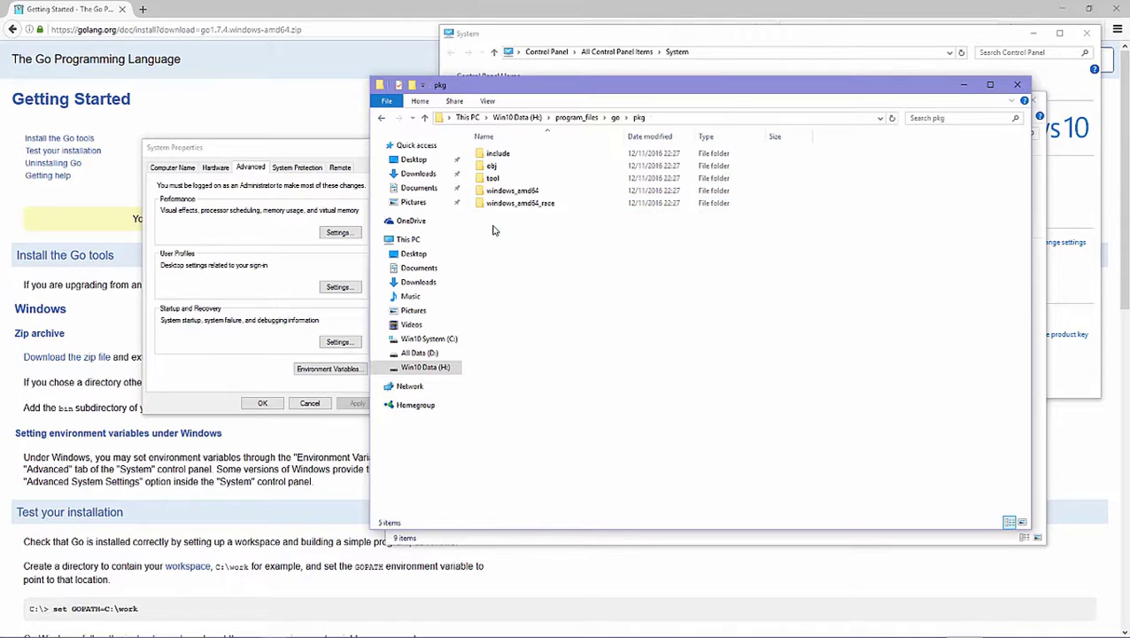
double_click(495, 178)
double_click(509, 154)
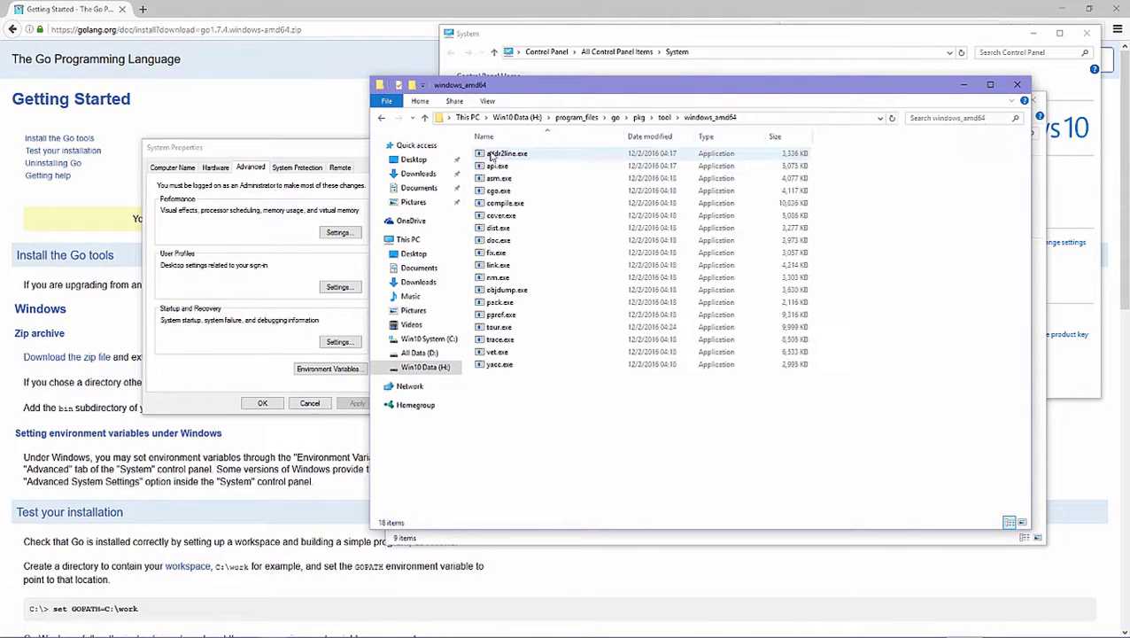
left_click(381, 119)
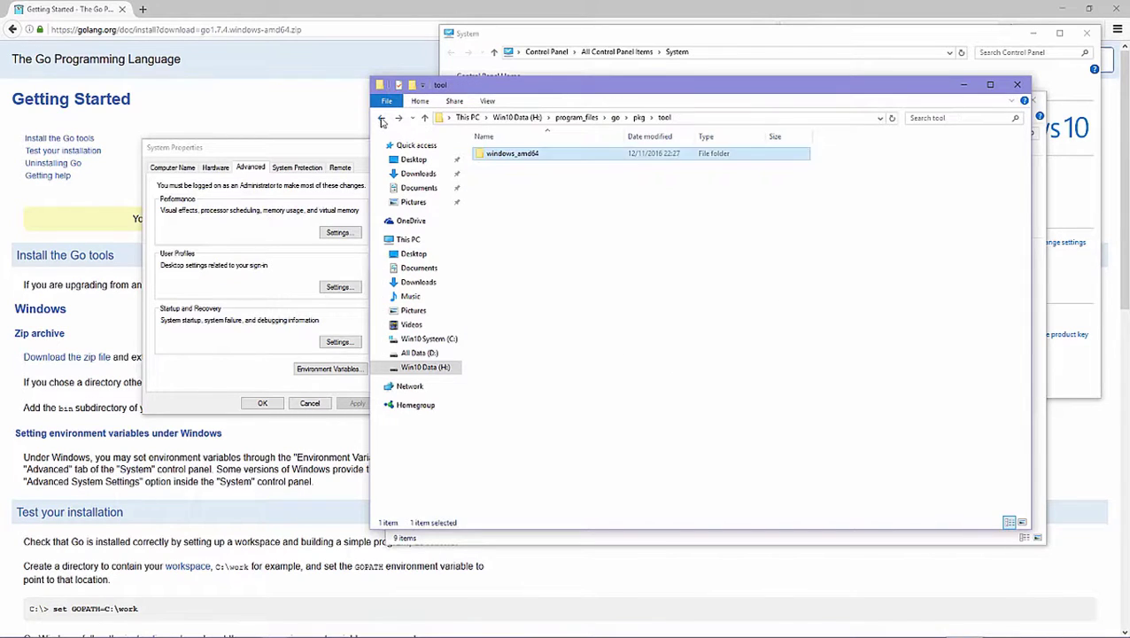
left_click(382, 119)
left_click(382, 118)
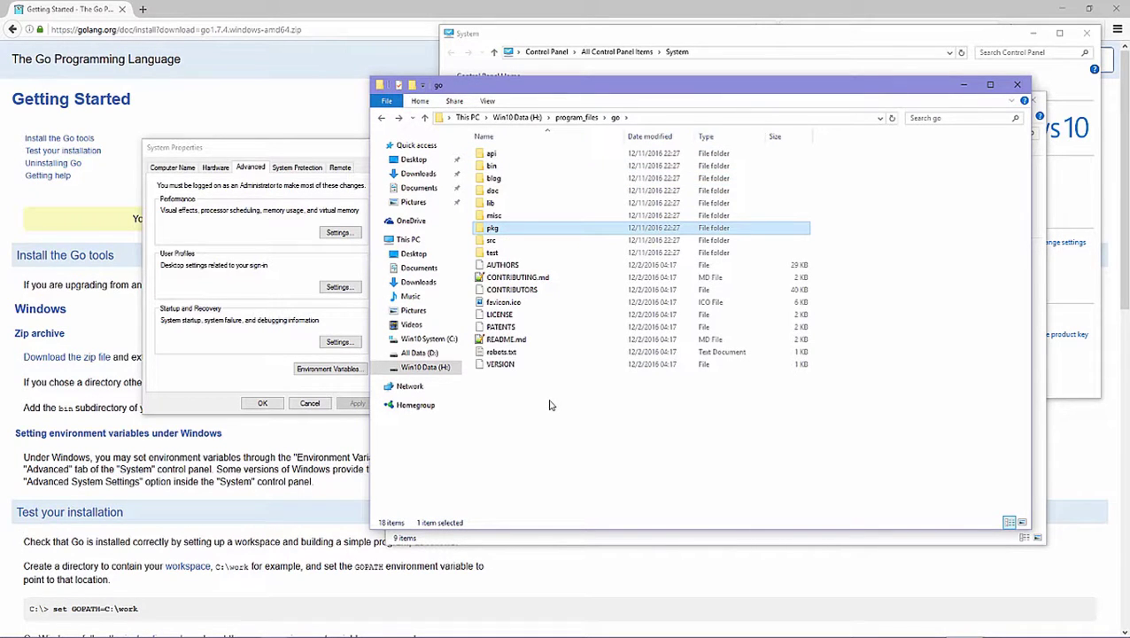
- Copy the go folder's full path, H:\program_files\go, from its Explorer window
left_click(645, 118)
key("ctrl+c")
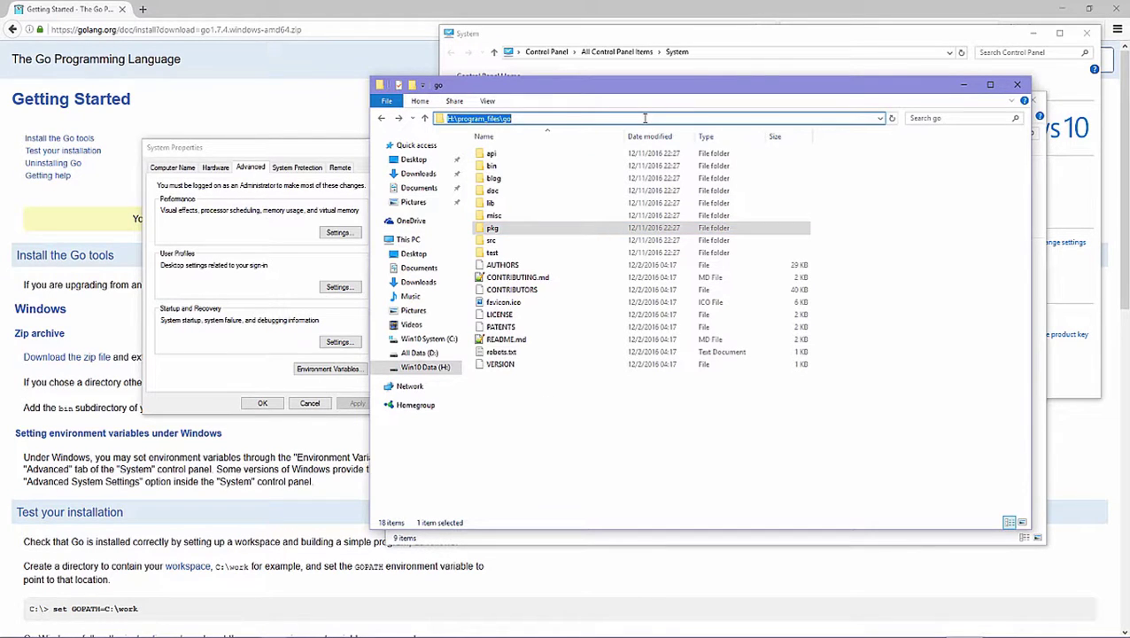
left_click(647, 481)
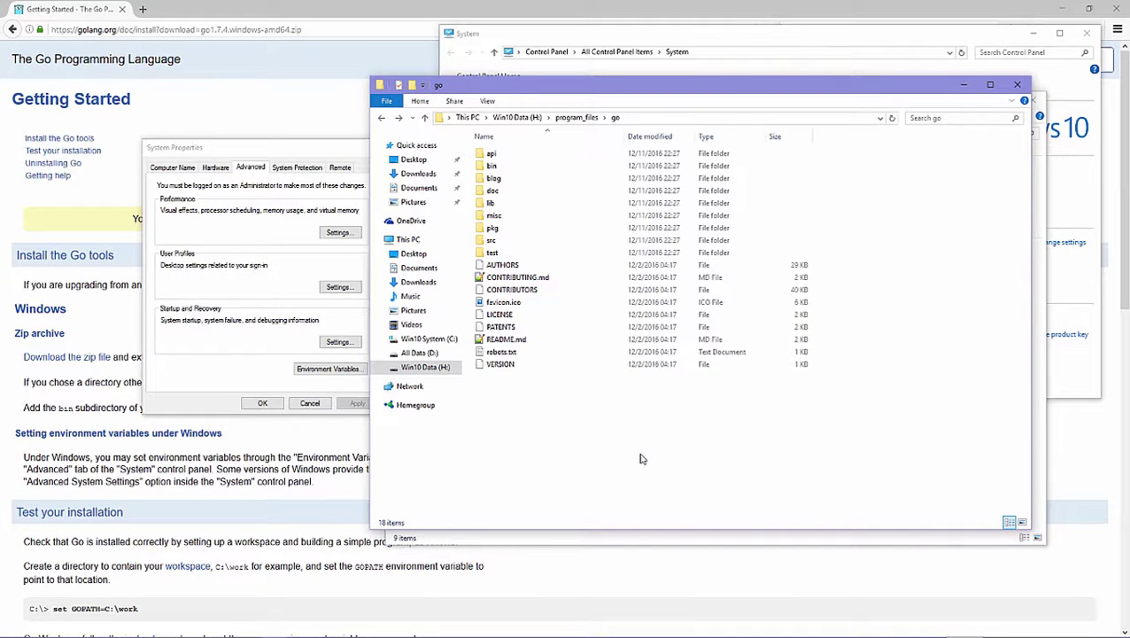
- Set the new GOPATH system variable's value to the copied path H:\program_files\go and save the environment variables and system properties
mouse_move(322, 620)
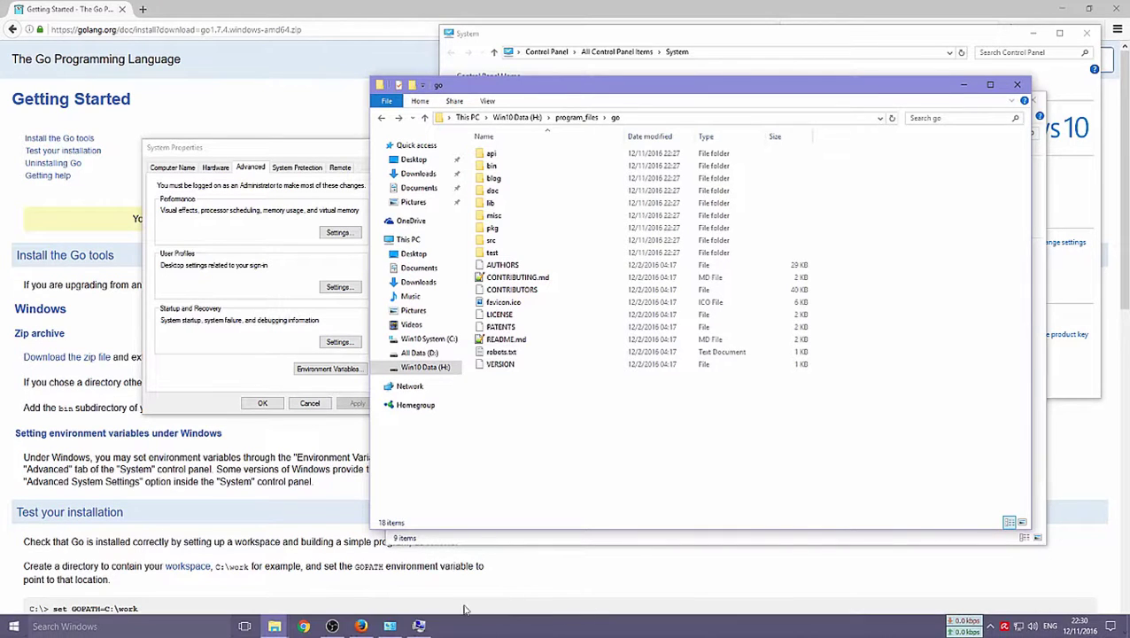
left_click(419, 626)
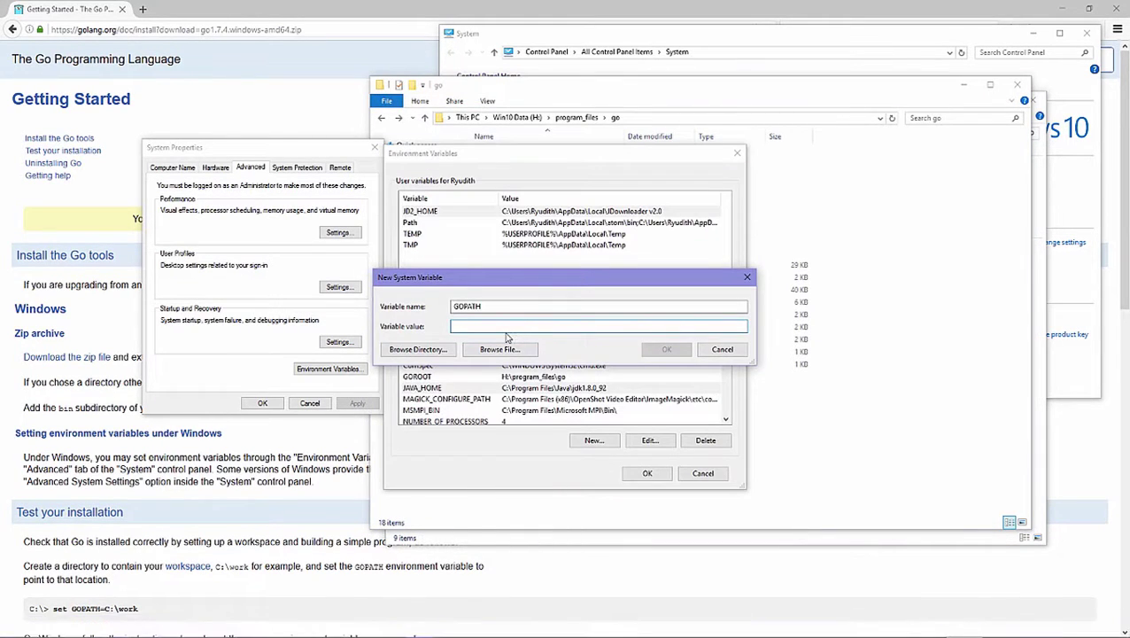
key("ctrl+v")
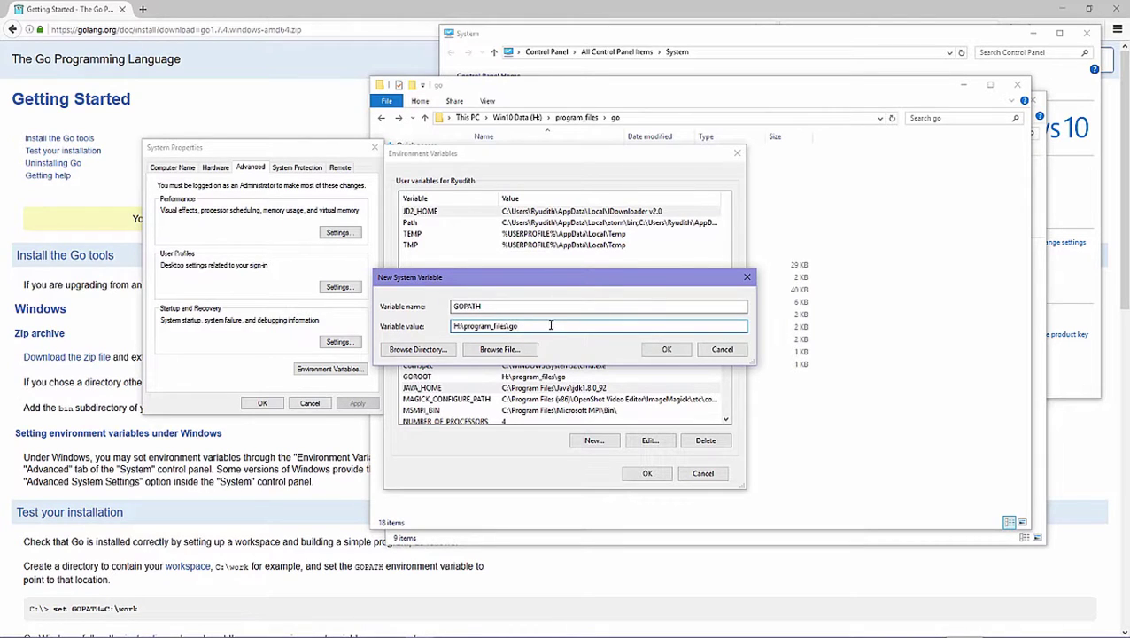
left_click(666, 350)
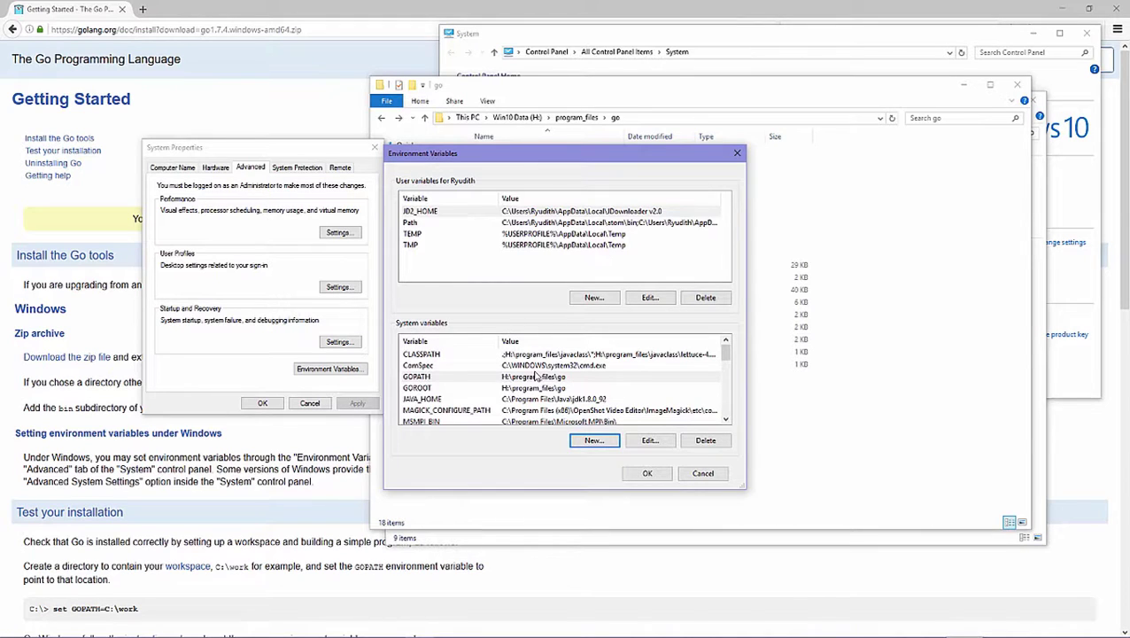
left_click(649, 475)
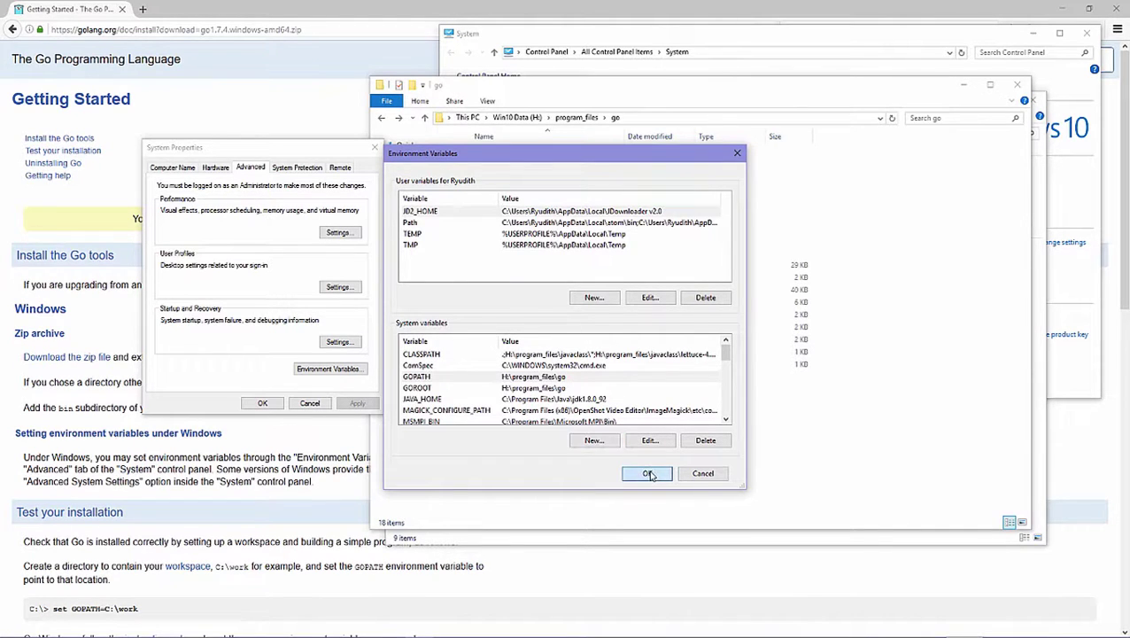
left_click(265, 404)
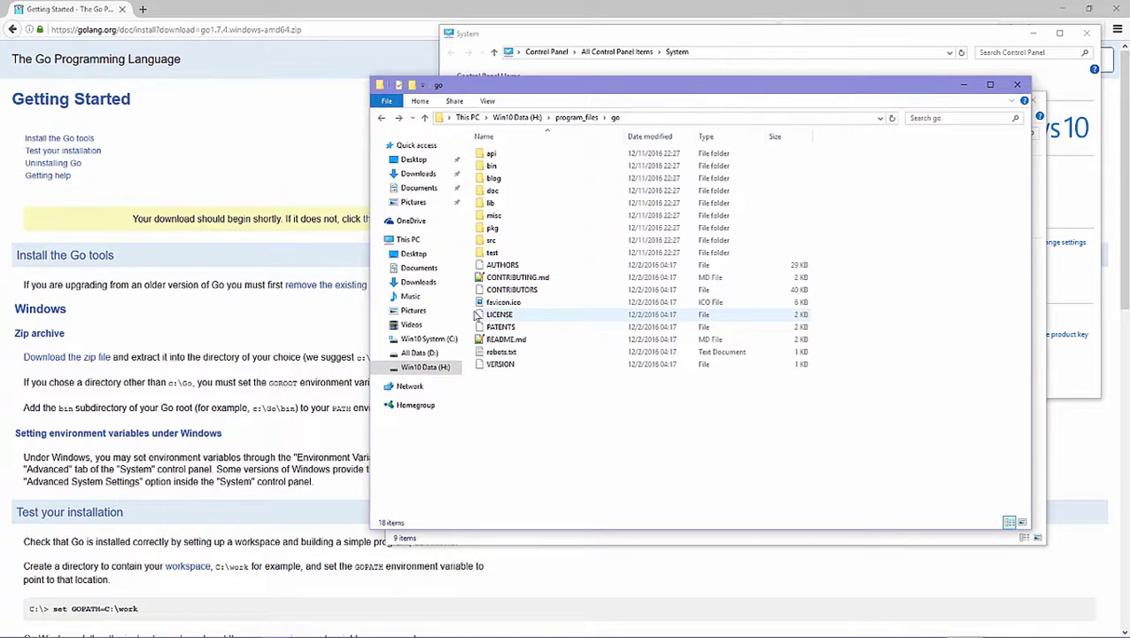
- Open a Command Prompt by searching Windows for cmd
mouse_move(234, 625)
left_click(183, 627)
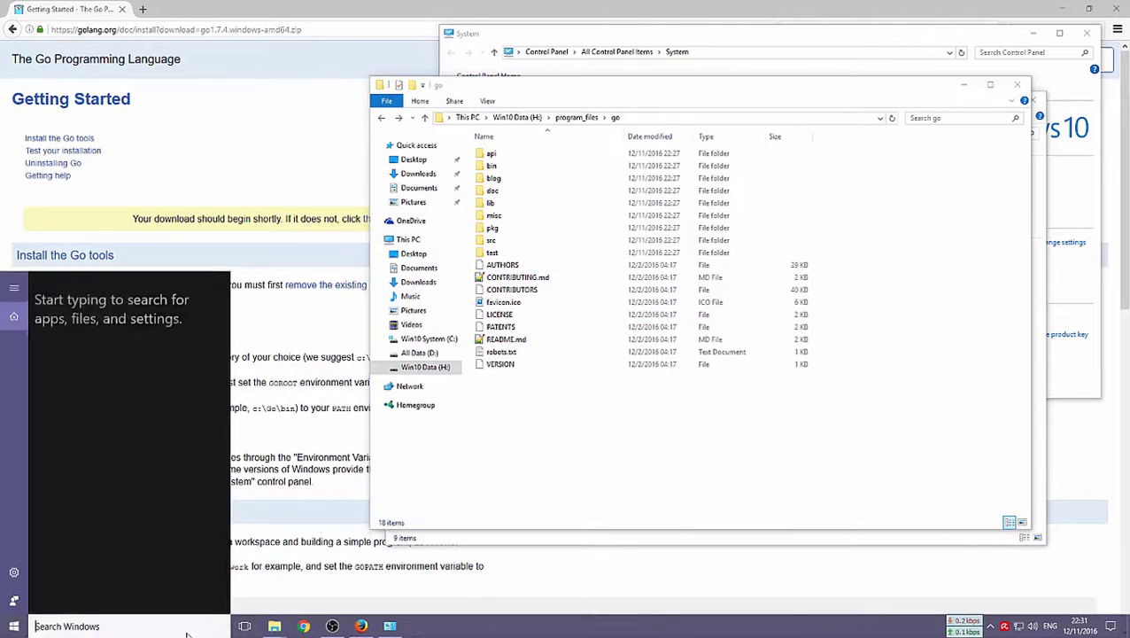
type("cmd")
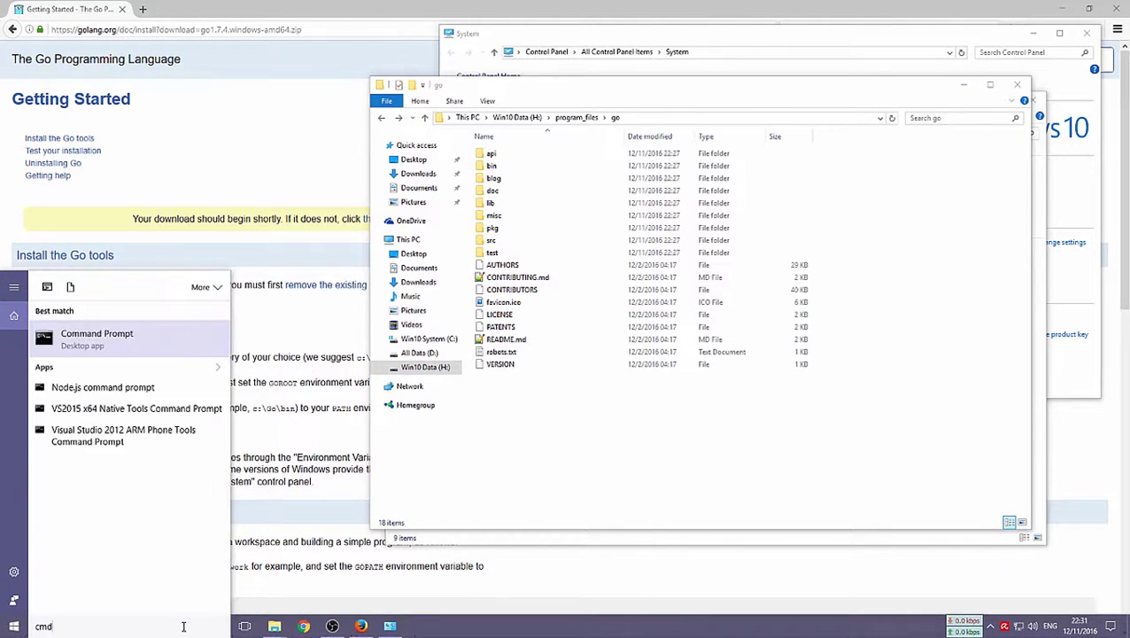
key("Return")
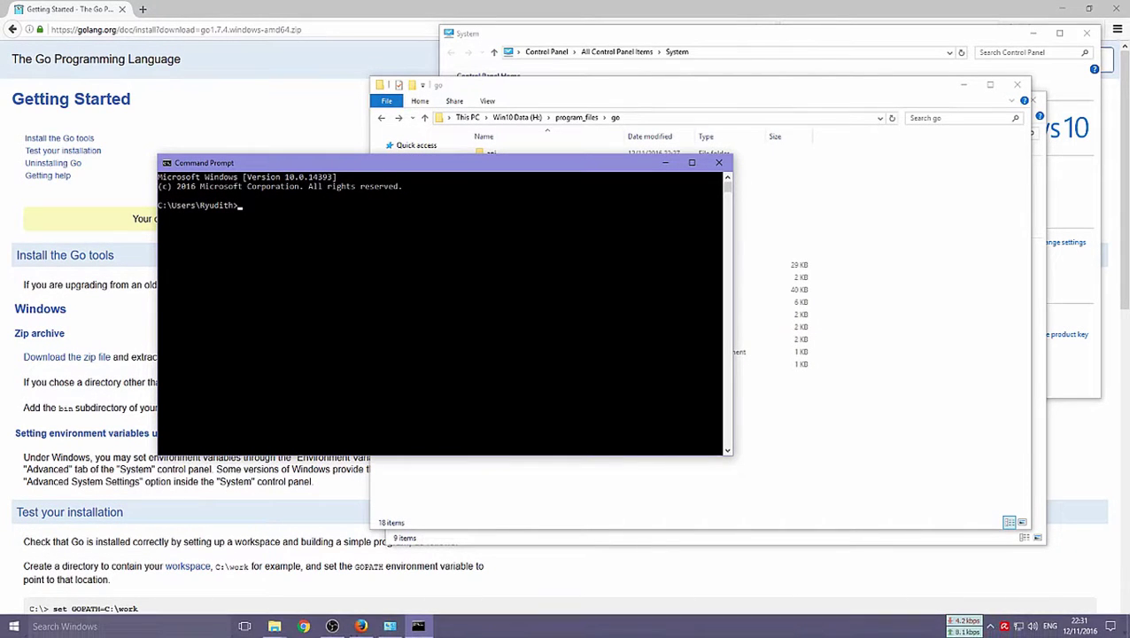
left_click(518, 312)
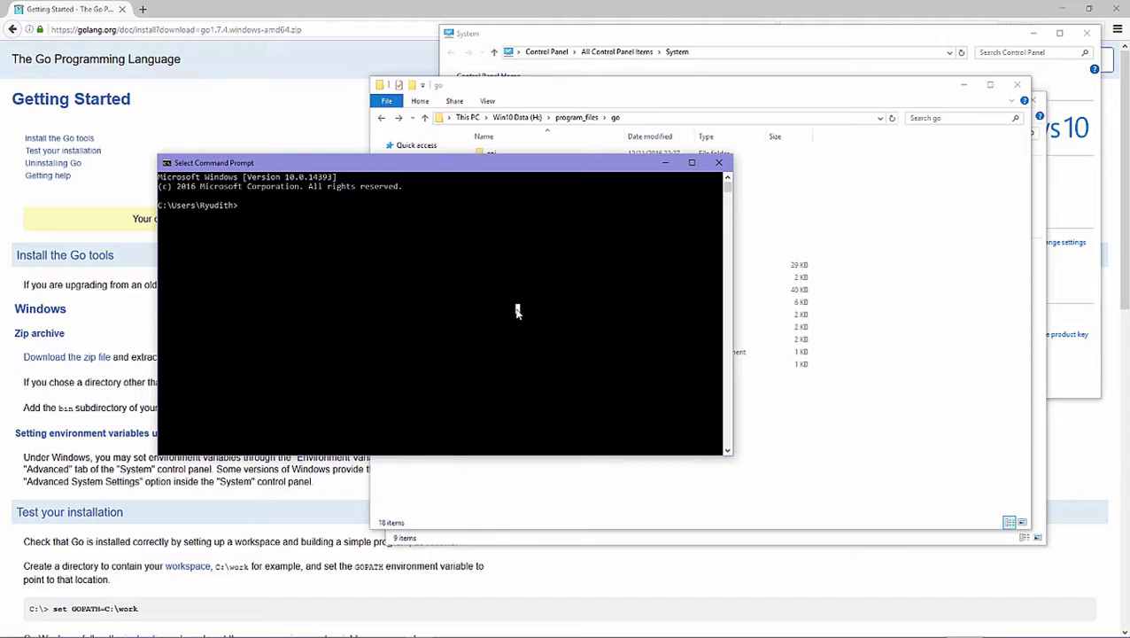
- Open a command prompt by running cmd, close the earlier prompt window and reposition the new one below the Explorer file list
key("super+r")
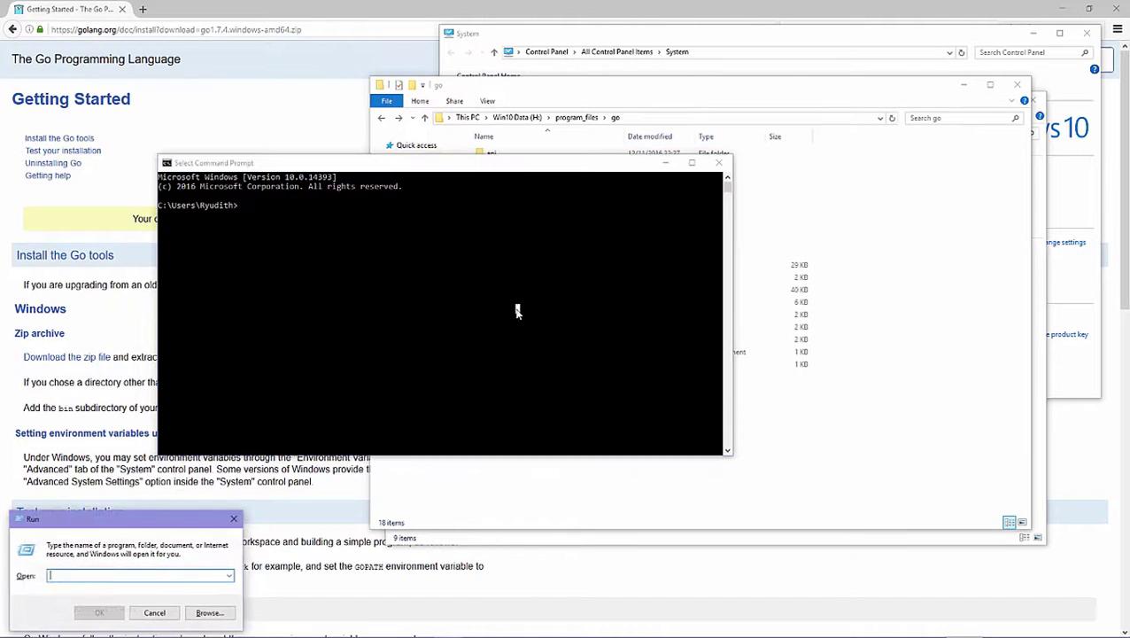
type("cmd")
key("Return")
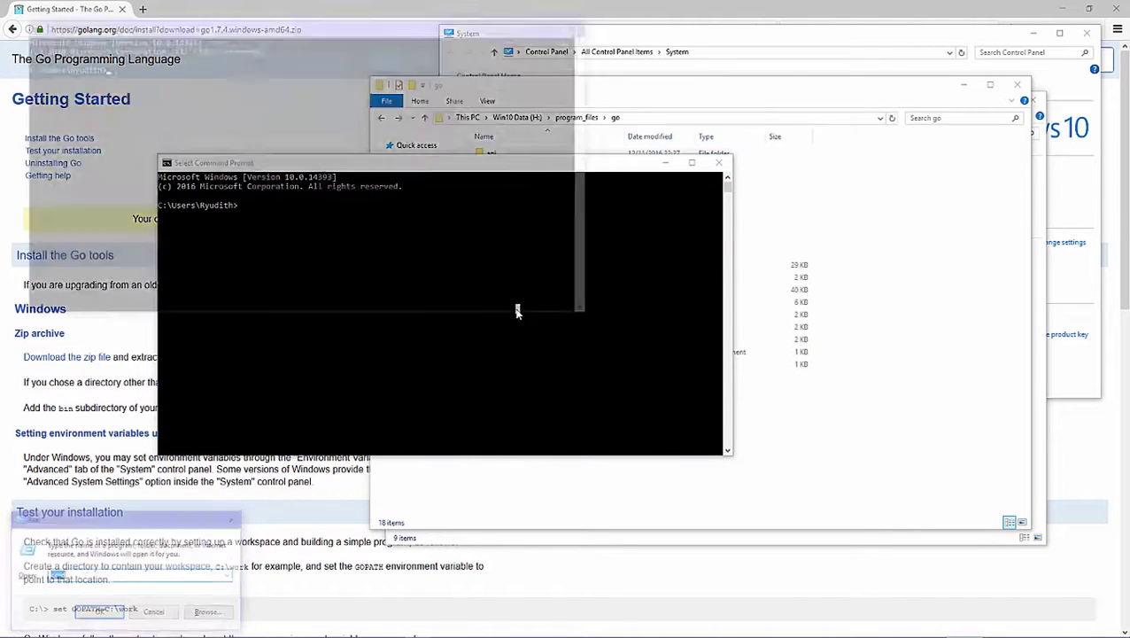
left_click(518, 310)
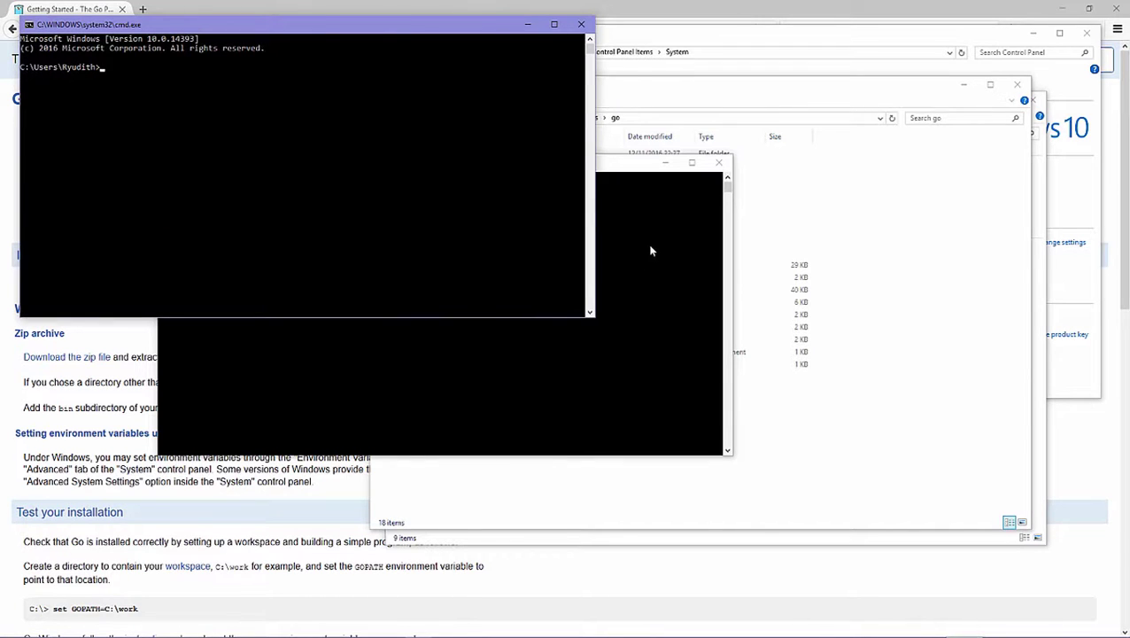
left_click(718, 165)
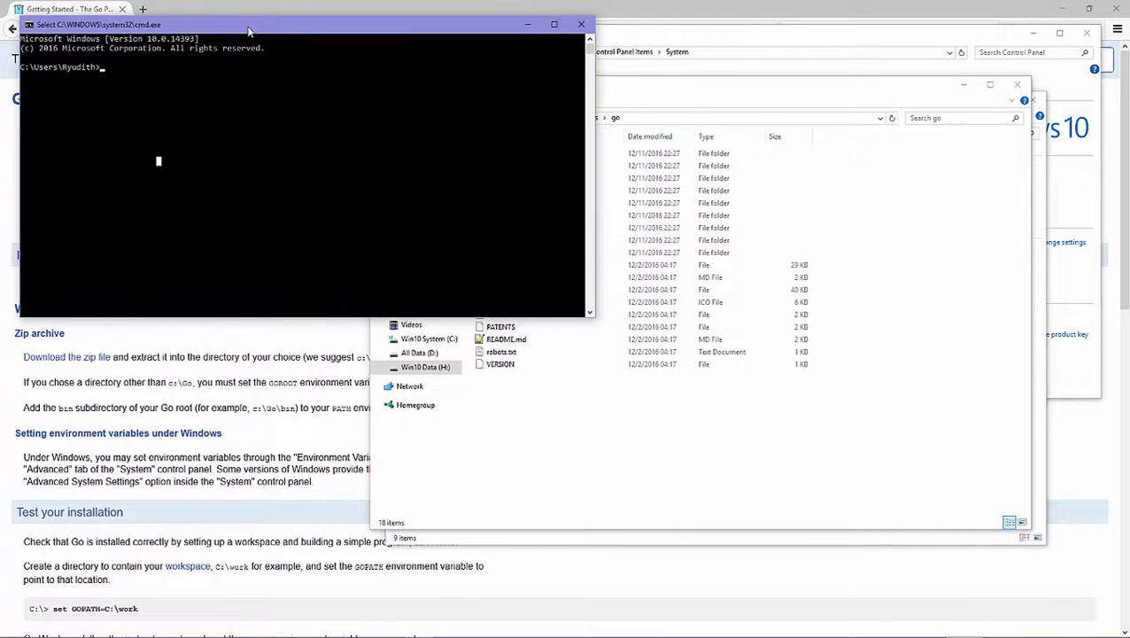
left_click_drag(251, 29, 346, 296)
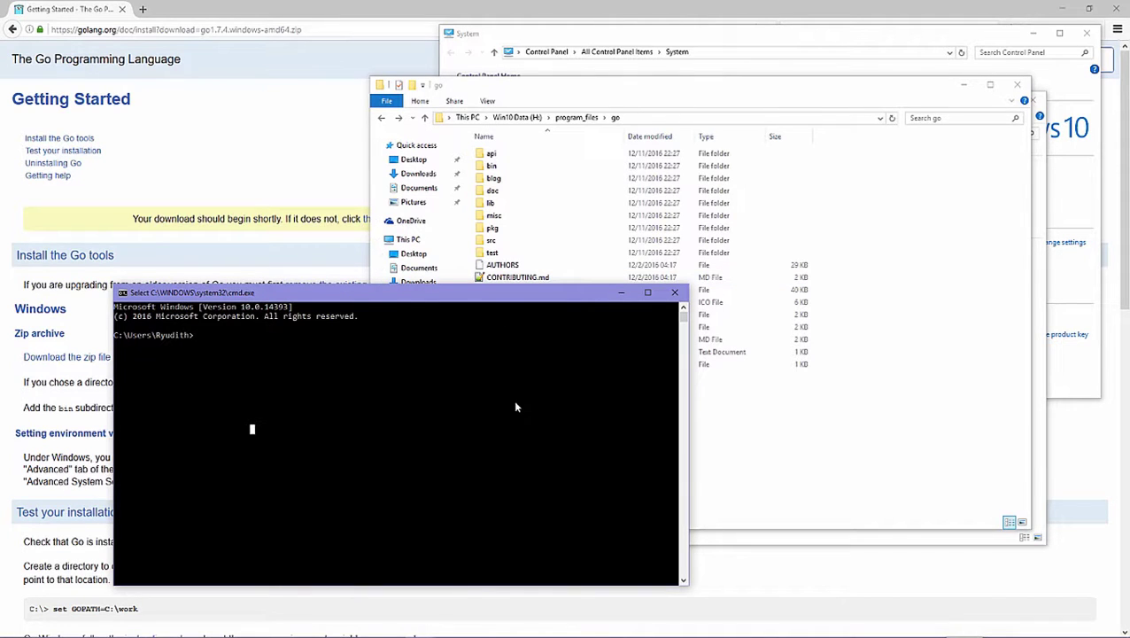
- Try to query the Go version in the command prompt with go --versioin
left_click(342, 410)
left_click(380, 346)
type("g")
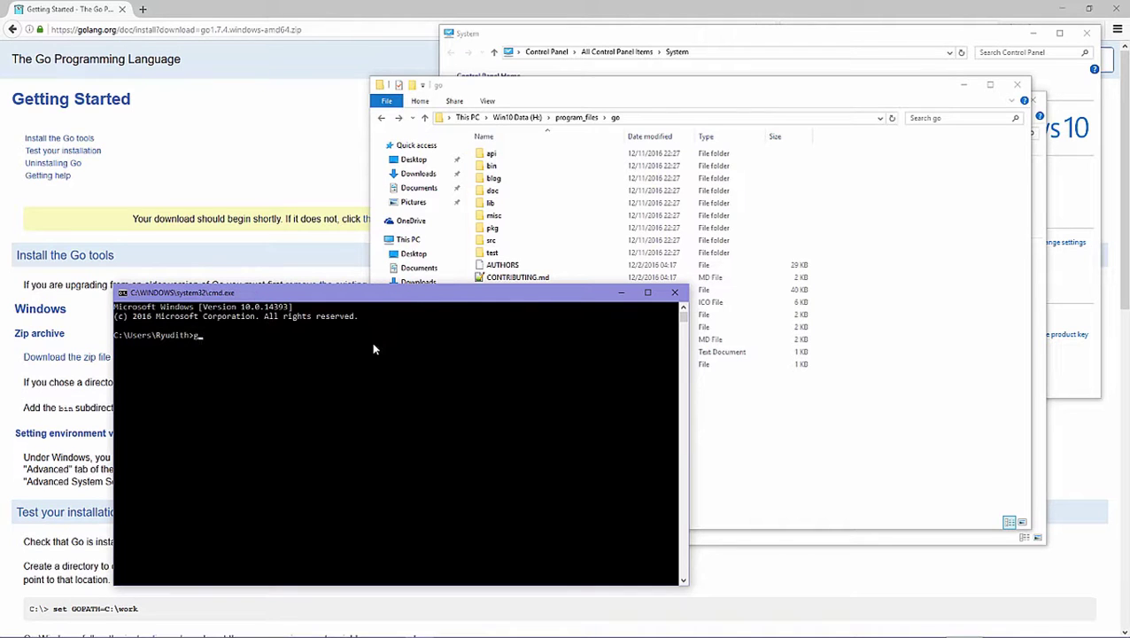
type("o --versioin")
key("Return")
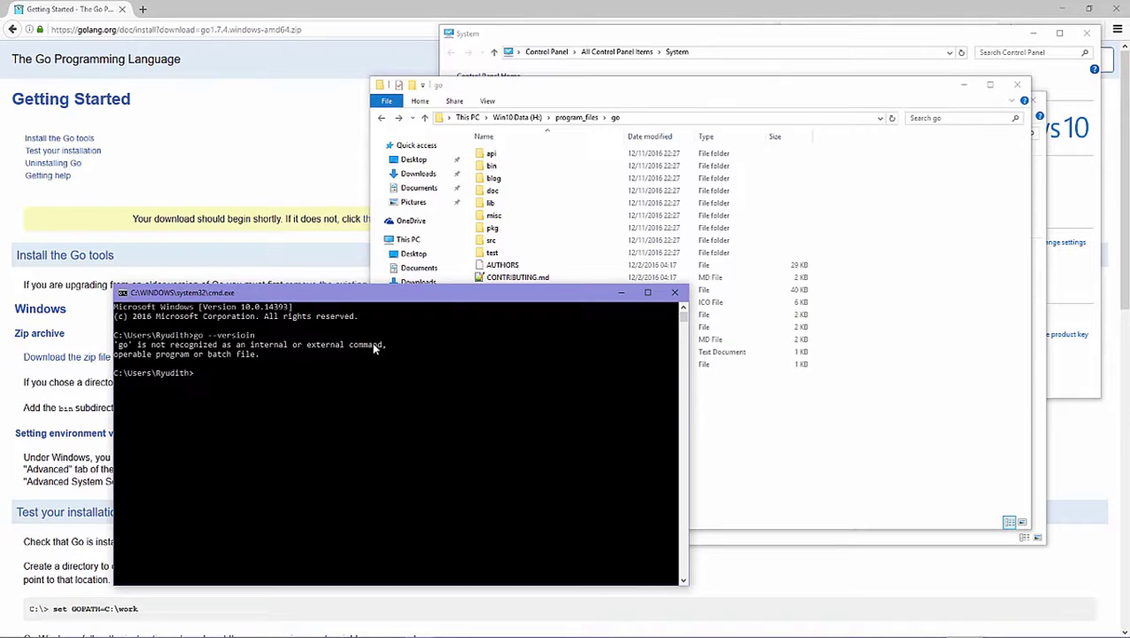
- Check the executables in the go folder's bin subfolder and try the go command in the command prompt
left_click(507, 191)
double_click(509, 167)
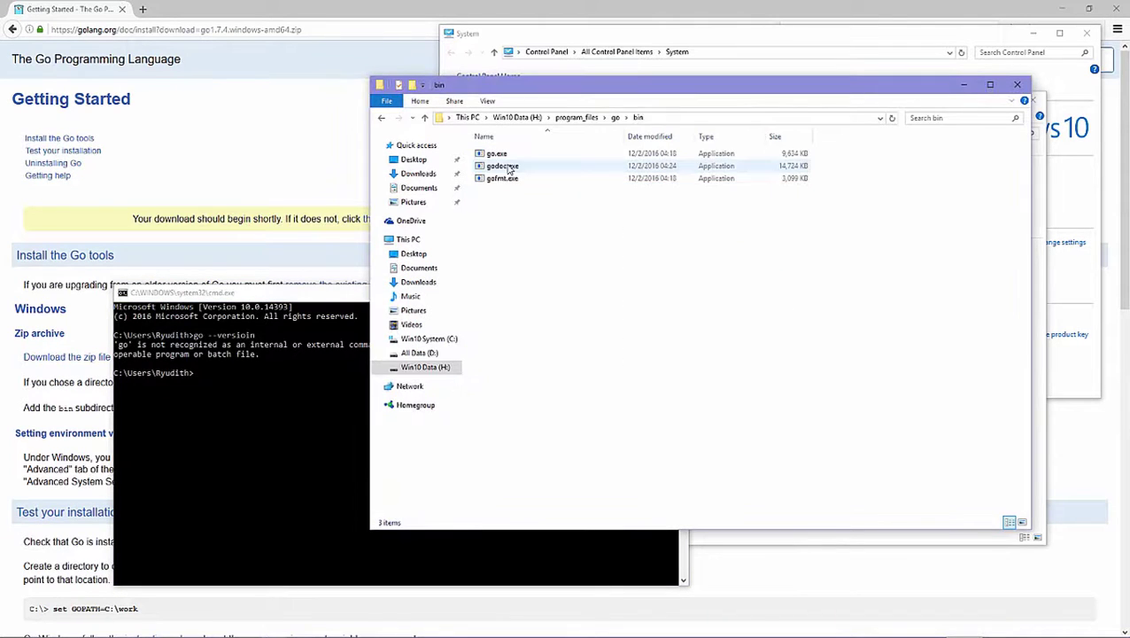
left_click(284, 415)
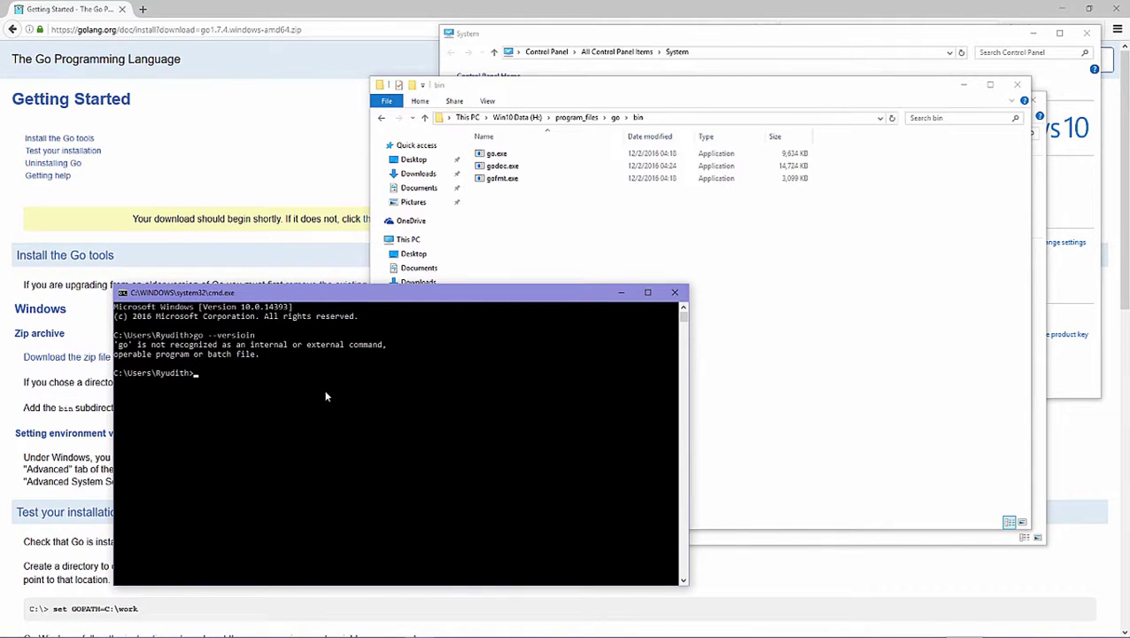
type("go")
key("Return")
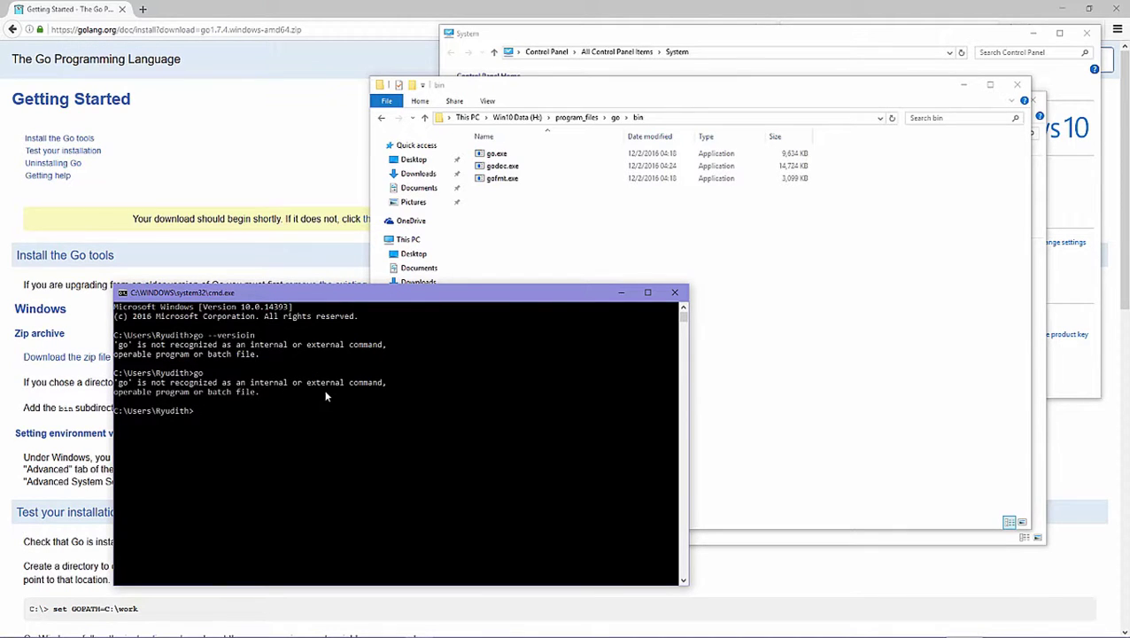
mouse_move(389, 627)
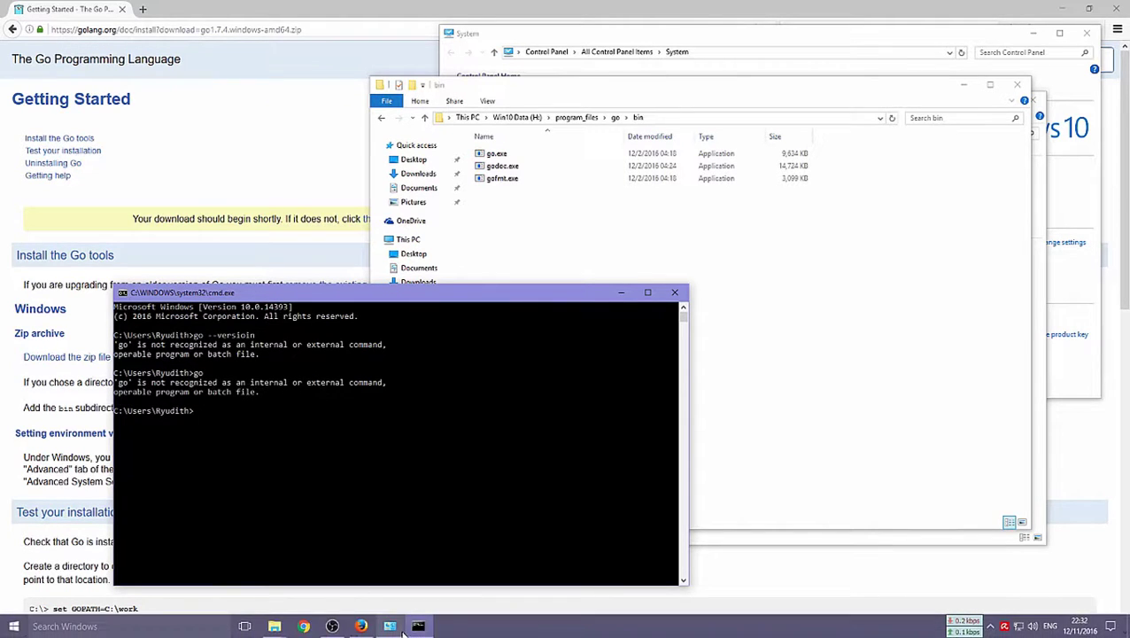
right_click(513, 627)
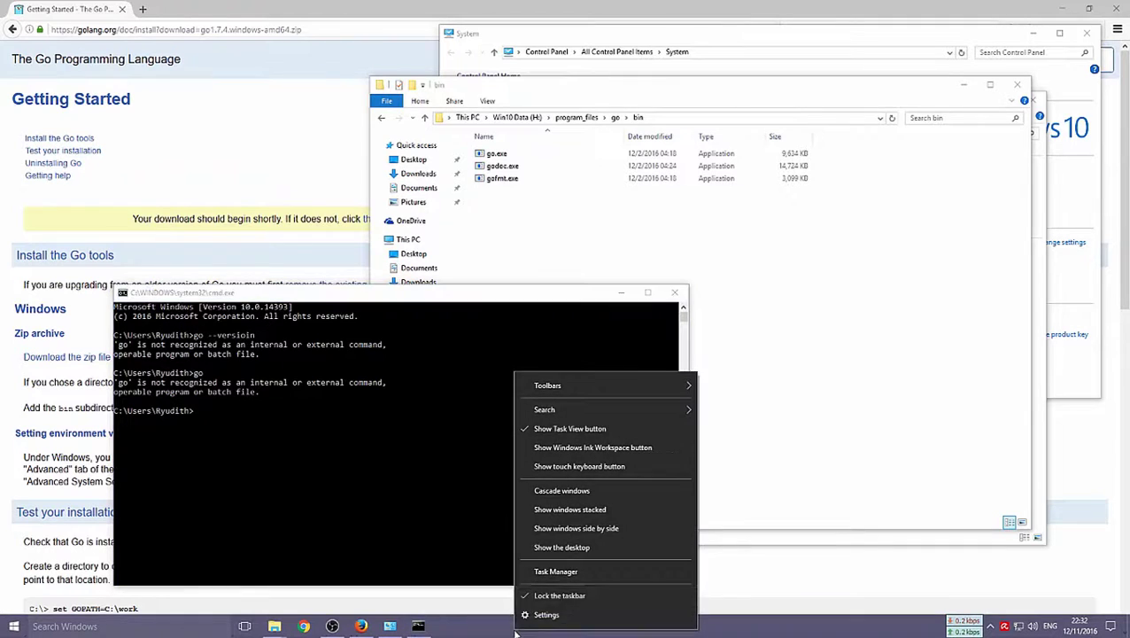
left_click(478, 631)
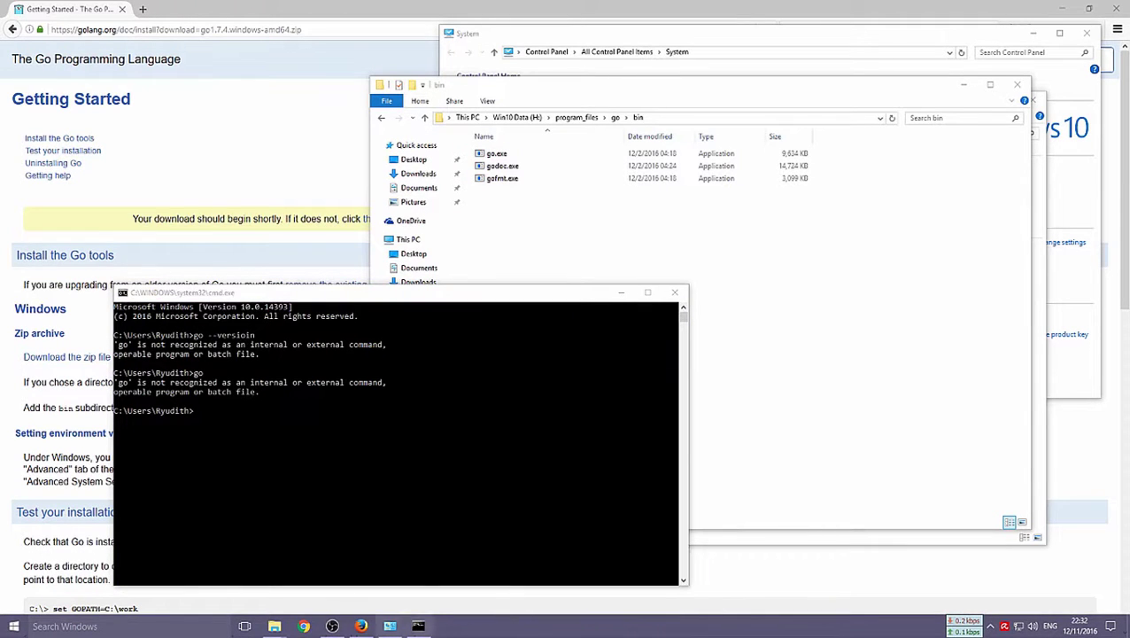
right_click(275, 627)
left_click(364, 536)
- Open the Environment Variables settings through This PC's properties and its advanced system settings
key("super+e")
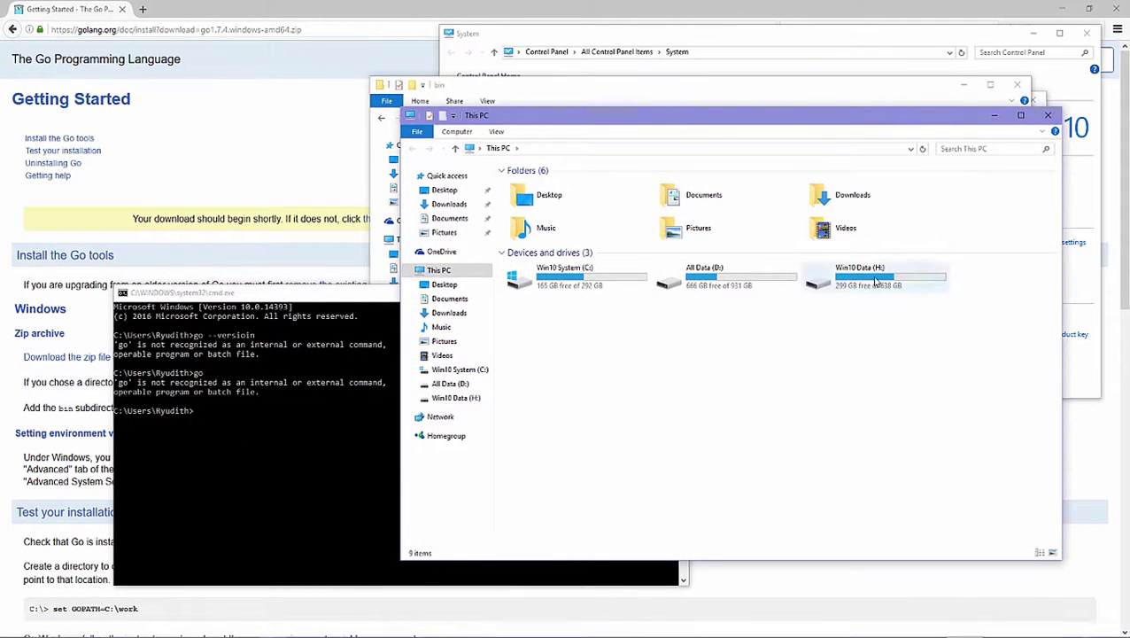
right_click(716, 410)
left_click(749, 521)
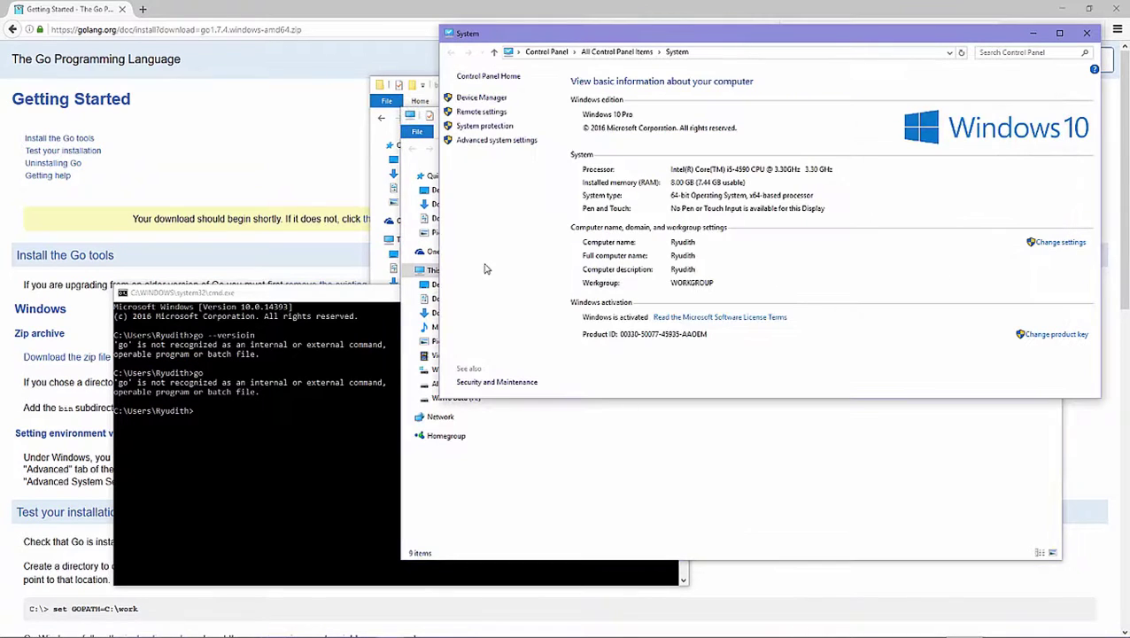
left_click(488, 142)
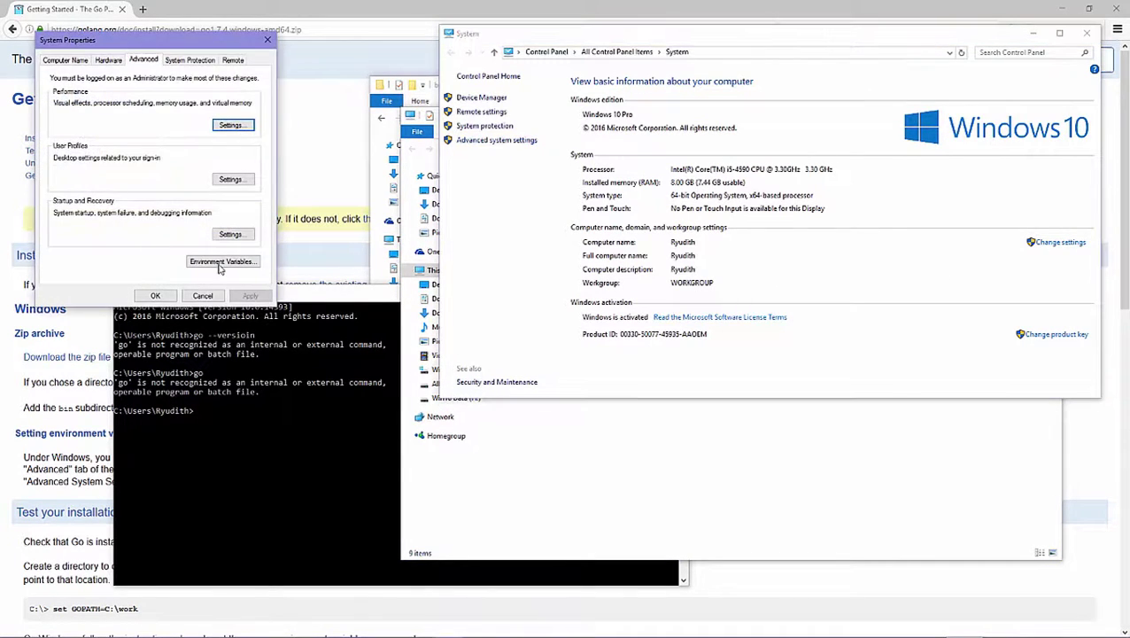
left_click(220, 265)
- Change the go entry in the system Path variable to H:\program_files\go\bin and save all the settings
left_click(531, 410)
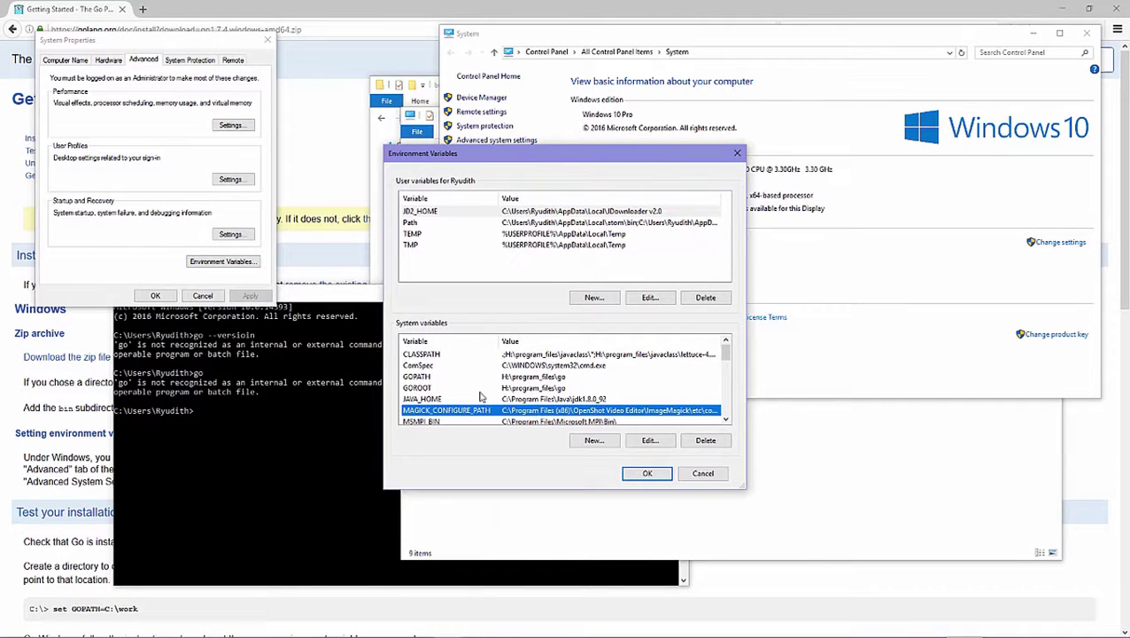
scroll(452, 405, "down", 3)
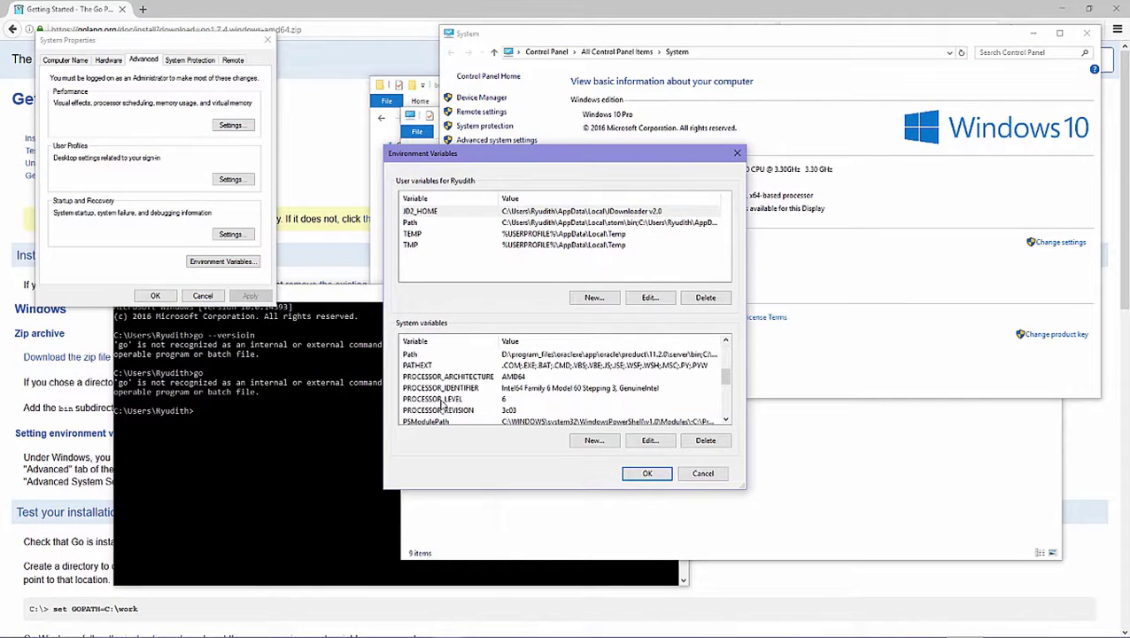
double_click(415, 354)
scroll(571, 350, "down", 5)
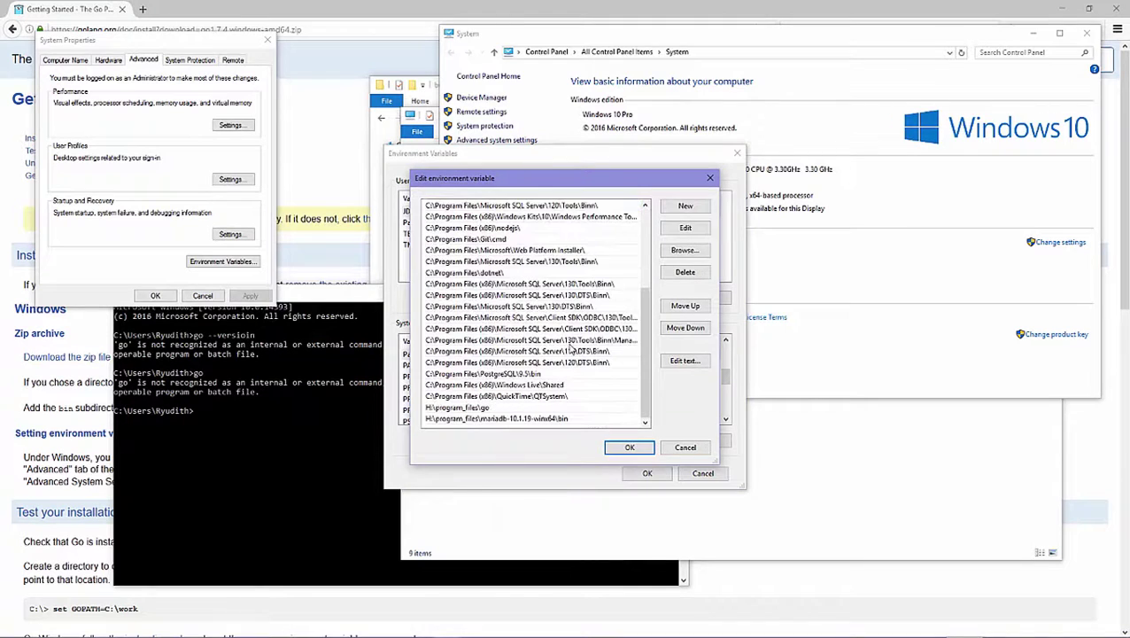
left_click(512, 408)
left_click(512, 408)
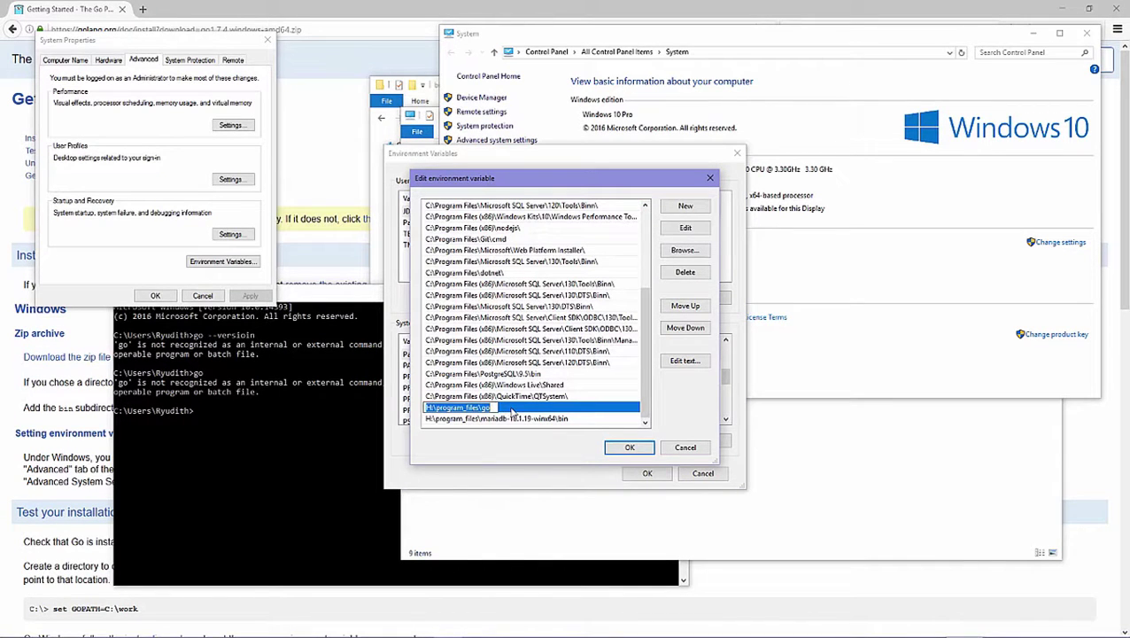
left_click(494, 407)
type("\bin")
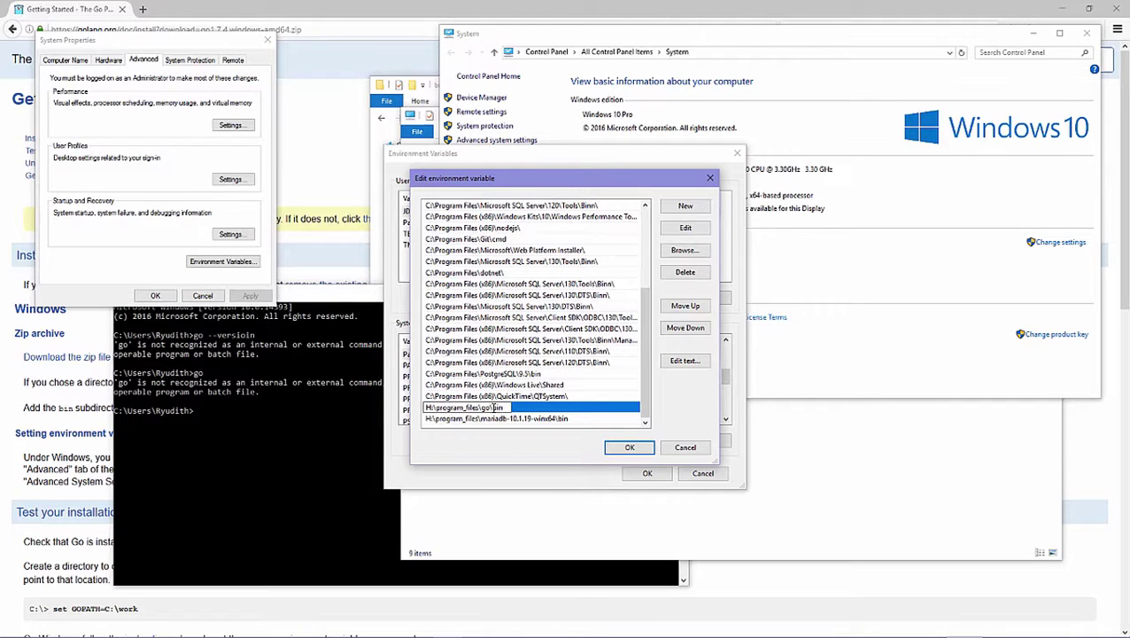
left_click(630, 447)
left_click(647, 473)
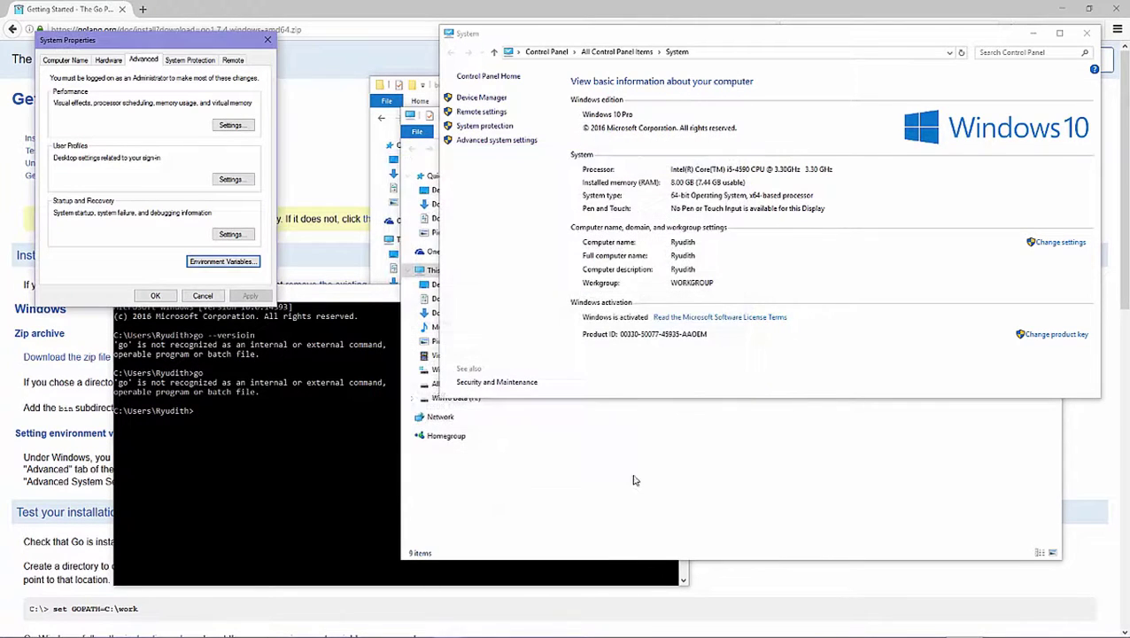
left_click(155, 295)
- Restart the command prompt by exiting it and running cmd again, and run go --version in it
left_click(255, 409)
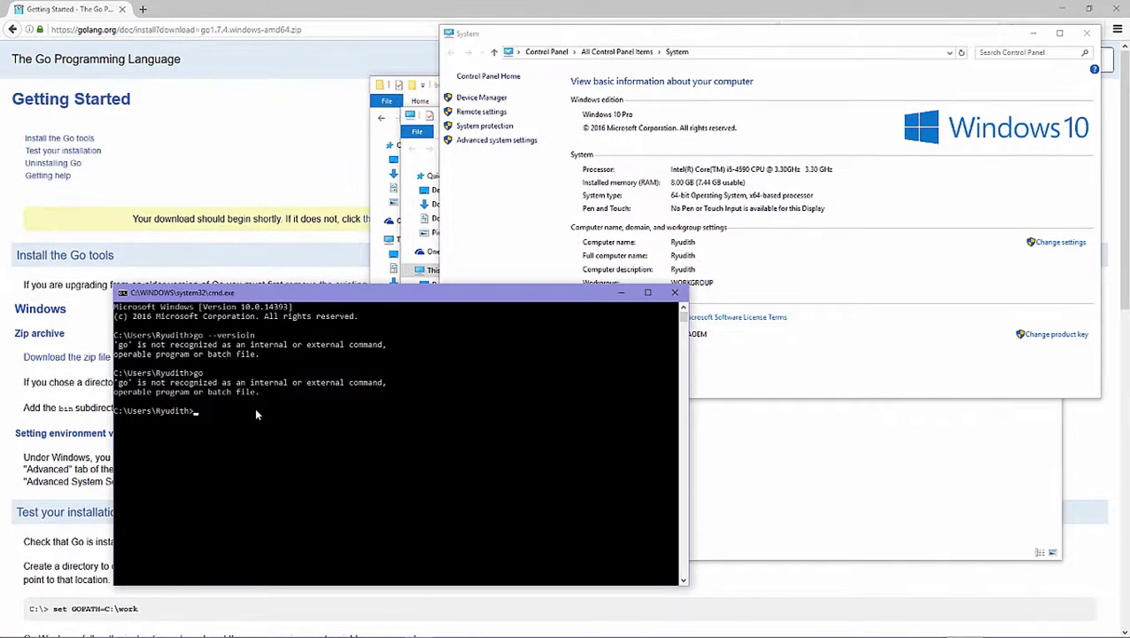
type("exit")
key("Return")
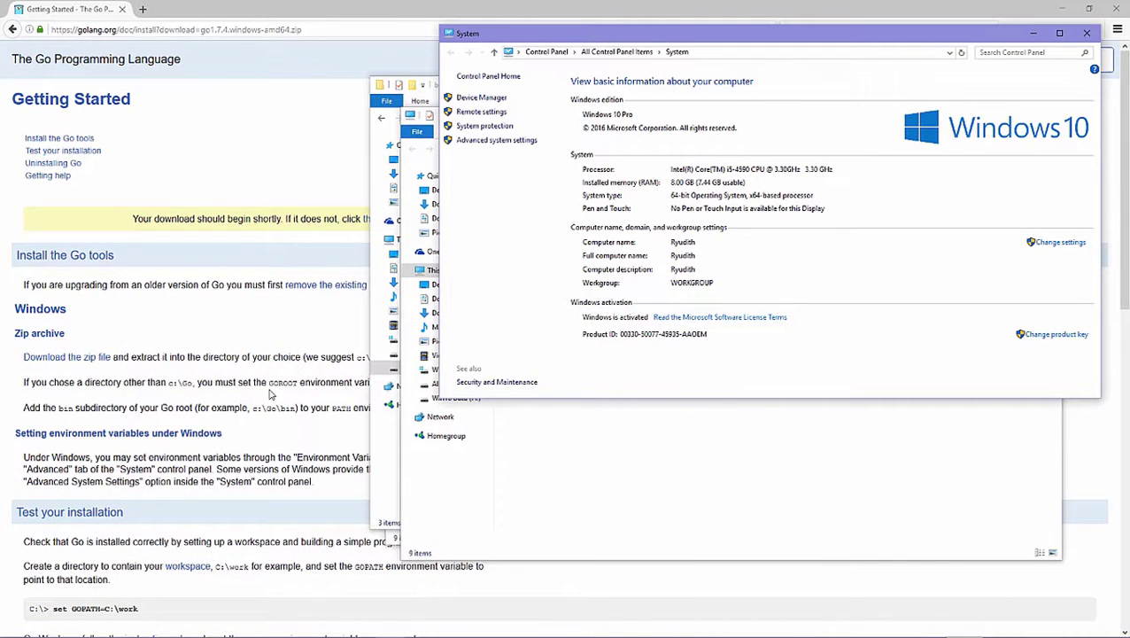
key("super+r")
type("cmd")
key("Return")
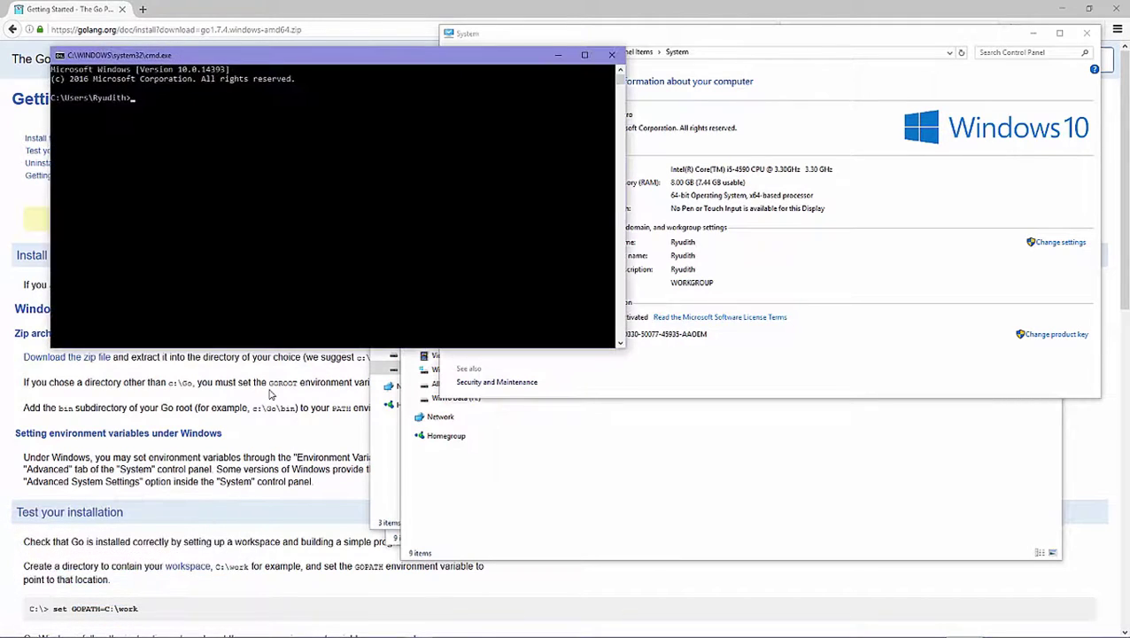
type("go --version")
key("Return")
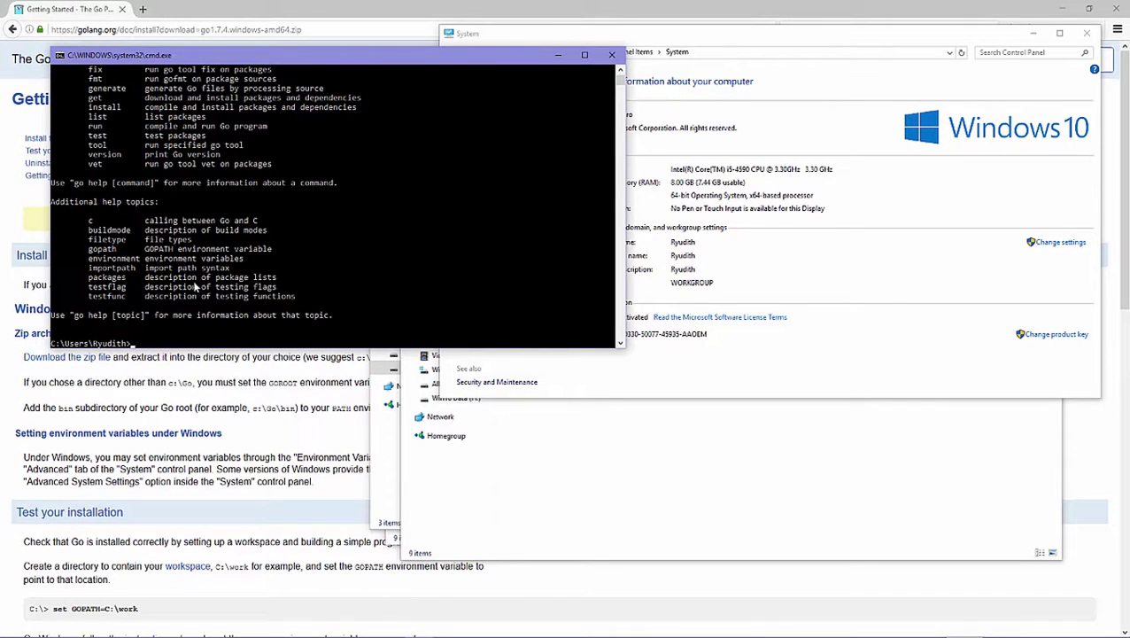
- Correct the previous command to go version and run it to check the installed Go release
key("Up")
key("BackSpace")
key("BackSpace")
key("BackSpace")
key("BackSpace")
key("BackSpace")
key("BackSpace")
key("BackSpace")
key("BackSpace")
key("BackSpace")
type("version")
key("Return")
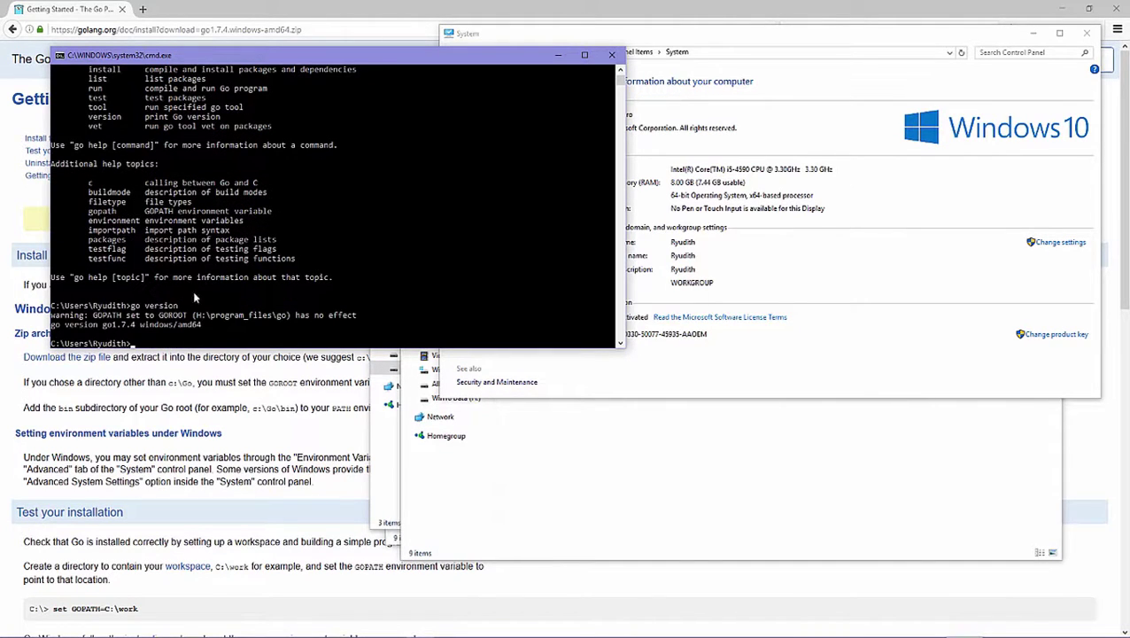
- Close the System window and return to the command prompt
left_click(336, 308)
left_click(842, 353)
left_click(1087, 33)
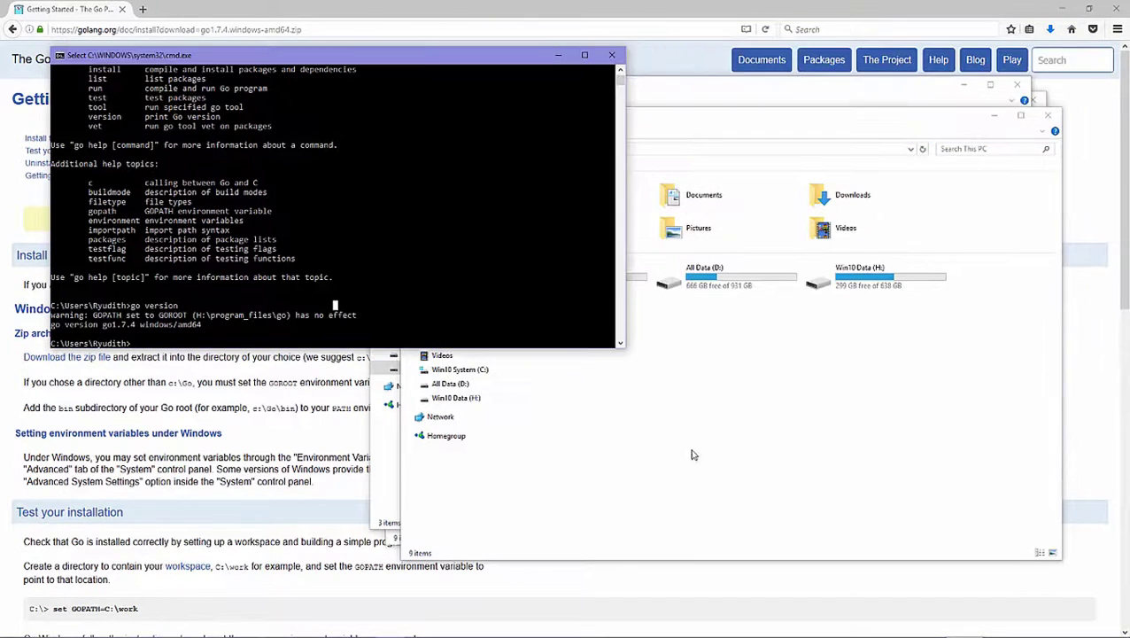
left_click(250, 344)
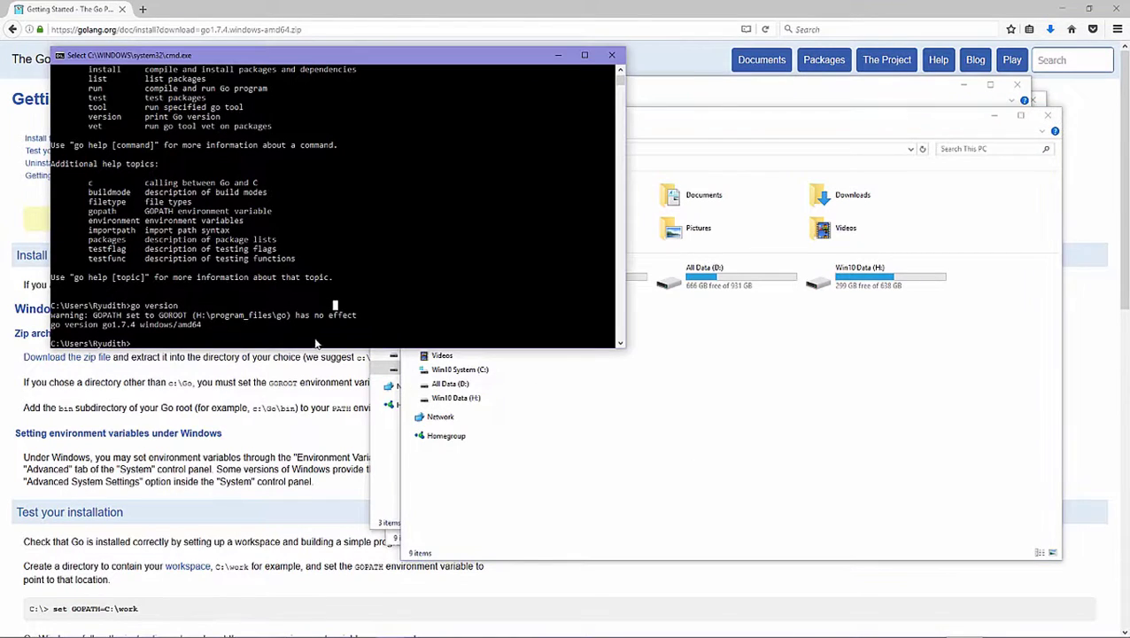